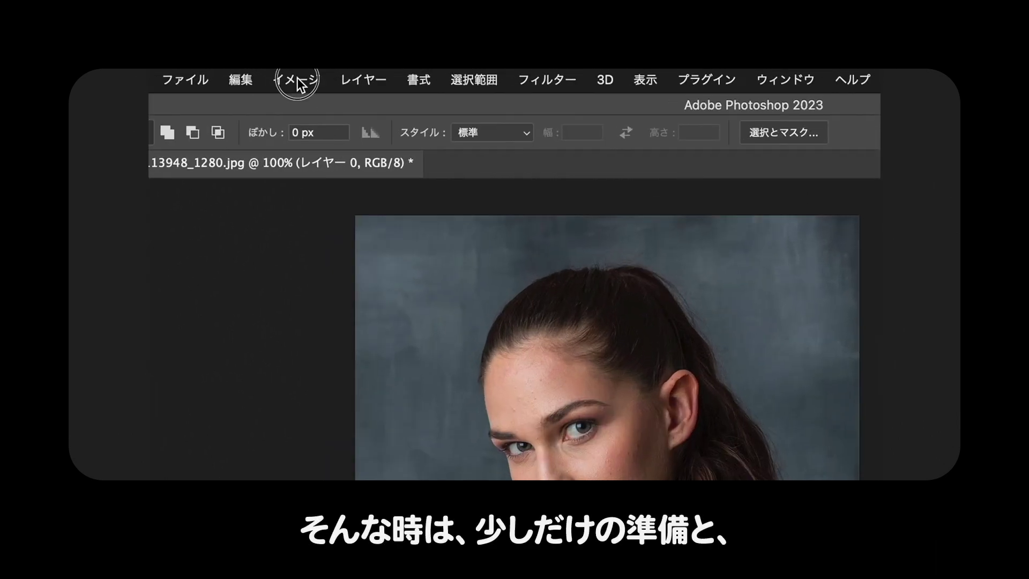
Apply a Shadows/Highlights adjustment with a raised shadow amount to brighten dark areas
click(286, 74)
mouse_move(300, 109)
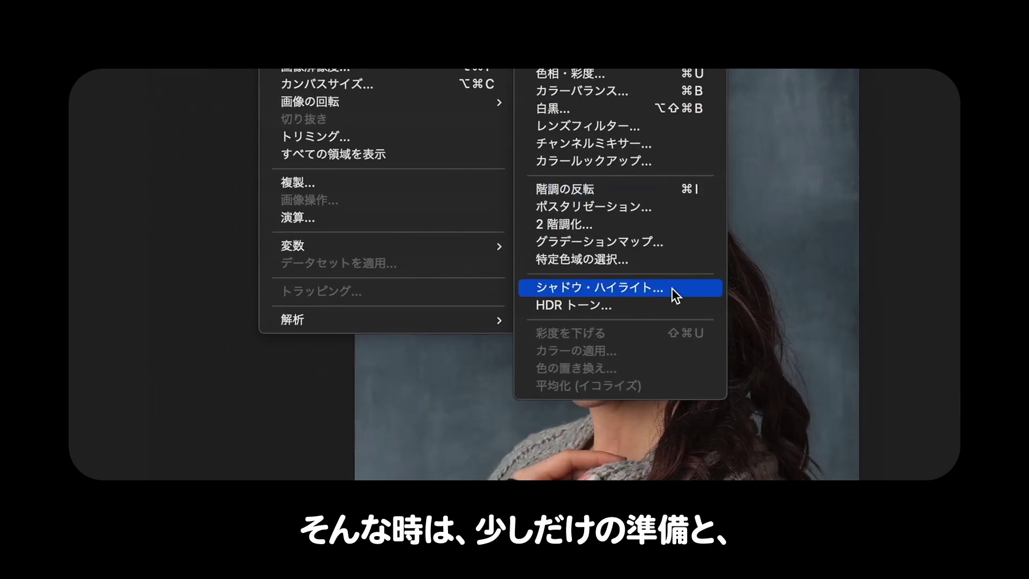
click(475, 264)
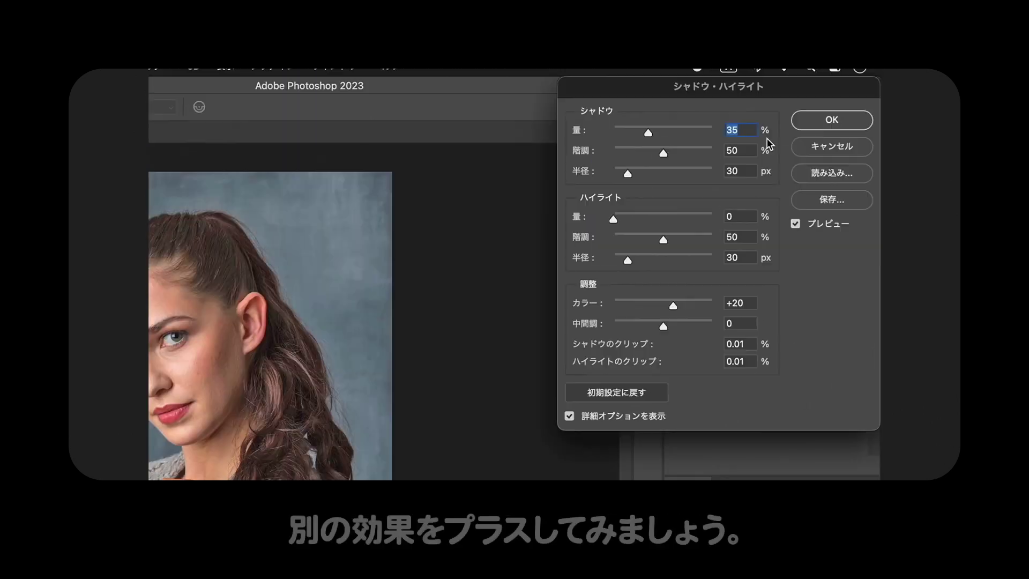
key(shift+Up)
key(shift+Up)
key(shift+Up)
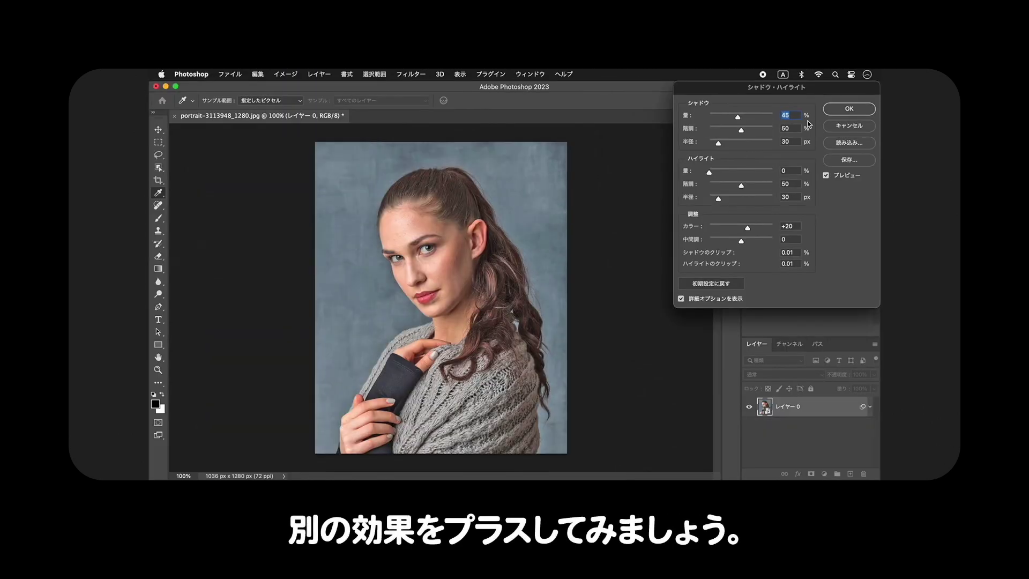
click(861, 110)
Add a Grain texture in the Filter Gallery, grain type 凝集 (Clumped), density 100
click(411, 75)
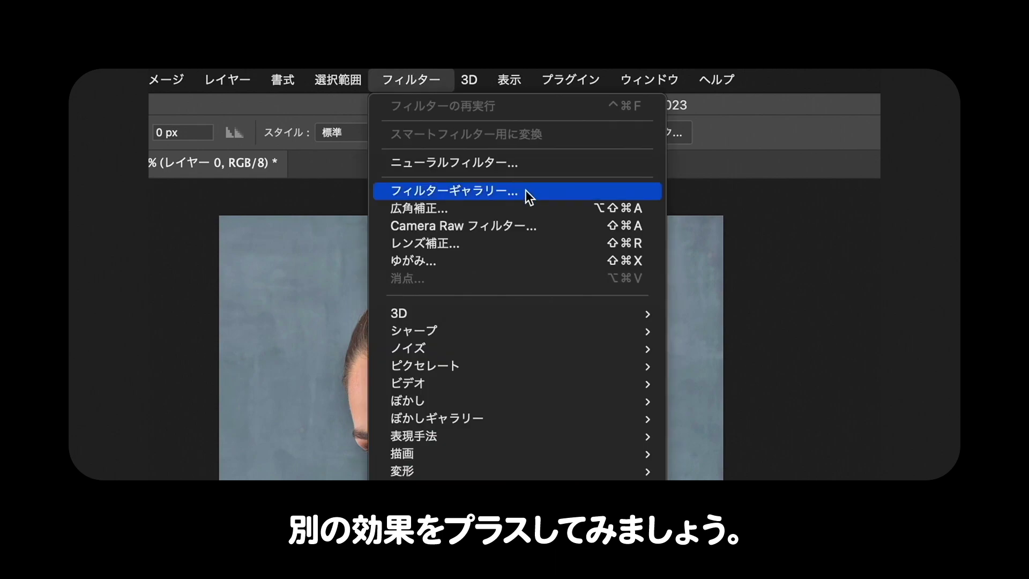
click(470, 132)
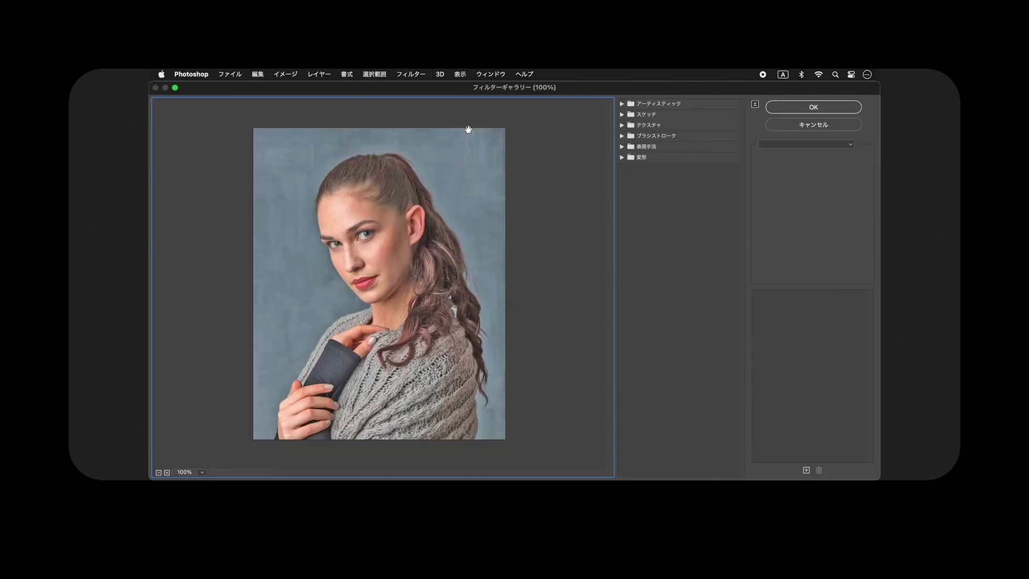
click(646, 125)
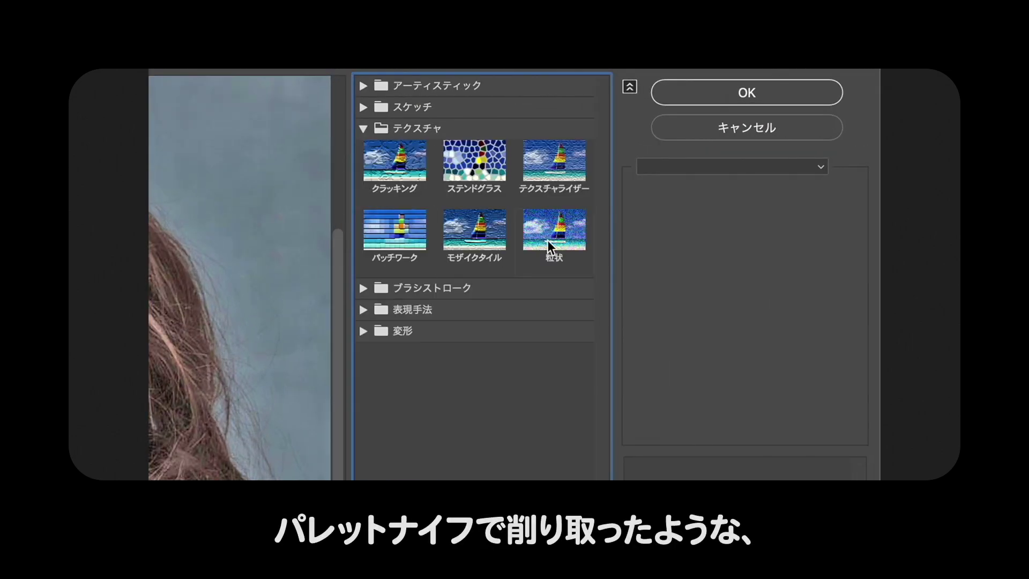
click(714, 180)
click(853, 201)
click(812, 337)
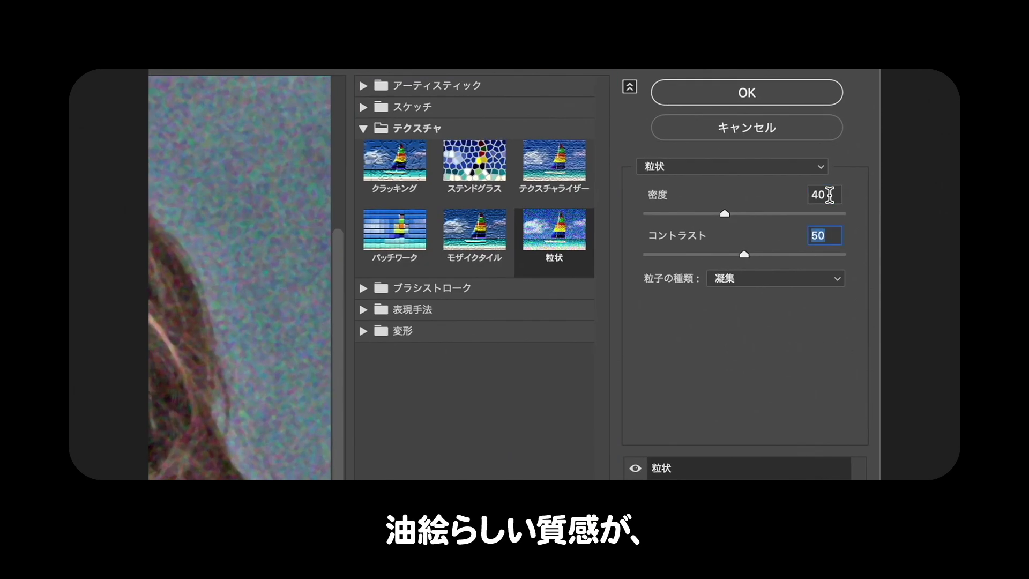
double_click(826, 195)
text(100)
Add the Spatter effect from the Brush Strokes filter group
click(363, 128)
click(363, 151)
click(558, 262)
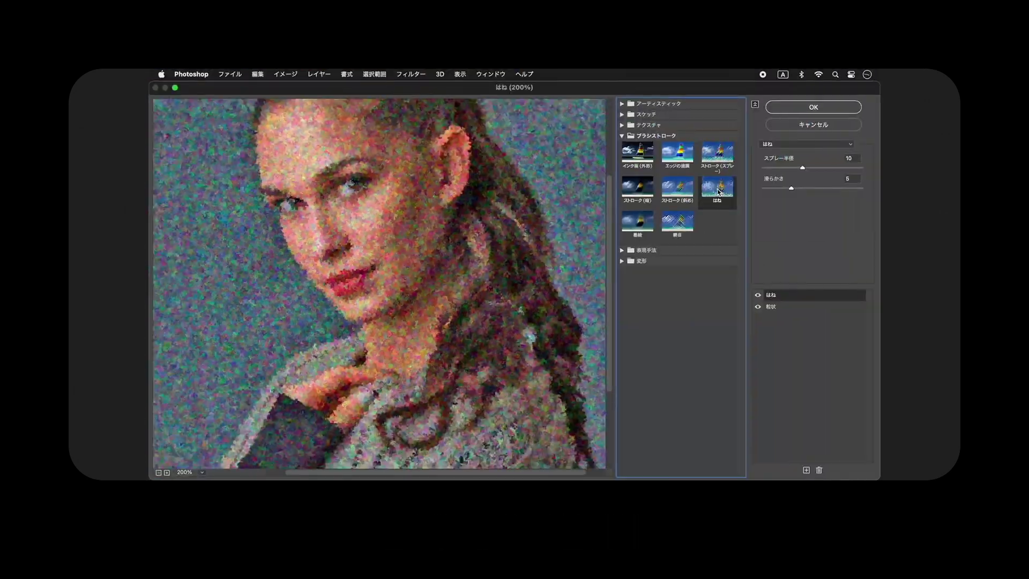
click(622, 104)
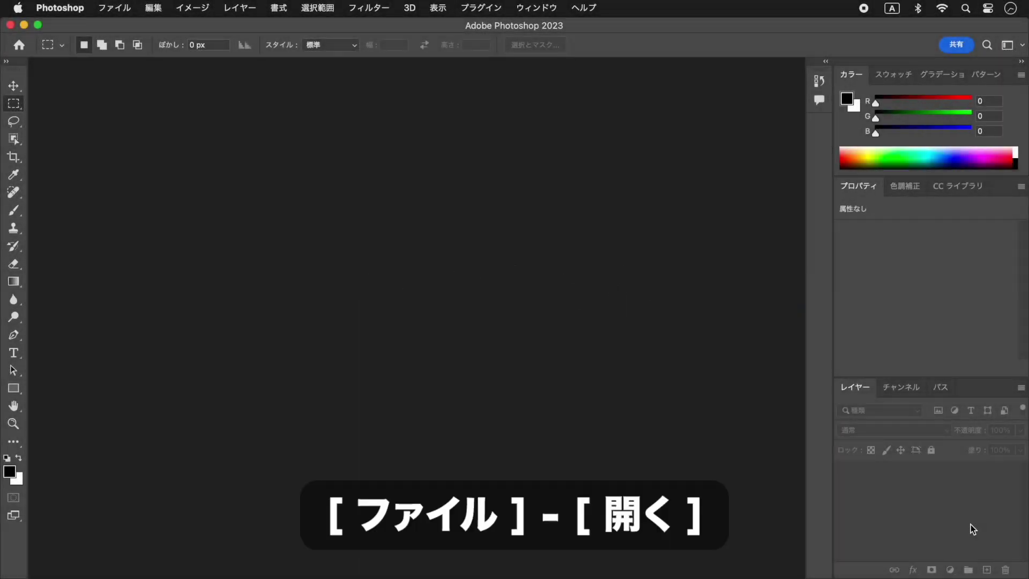
Open portrait-3113948_1280.jpg from the uf050 folder with File > Open
click(114, 8)
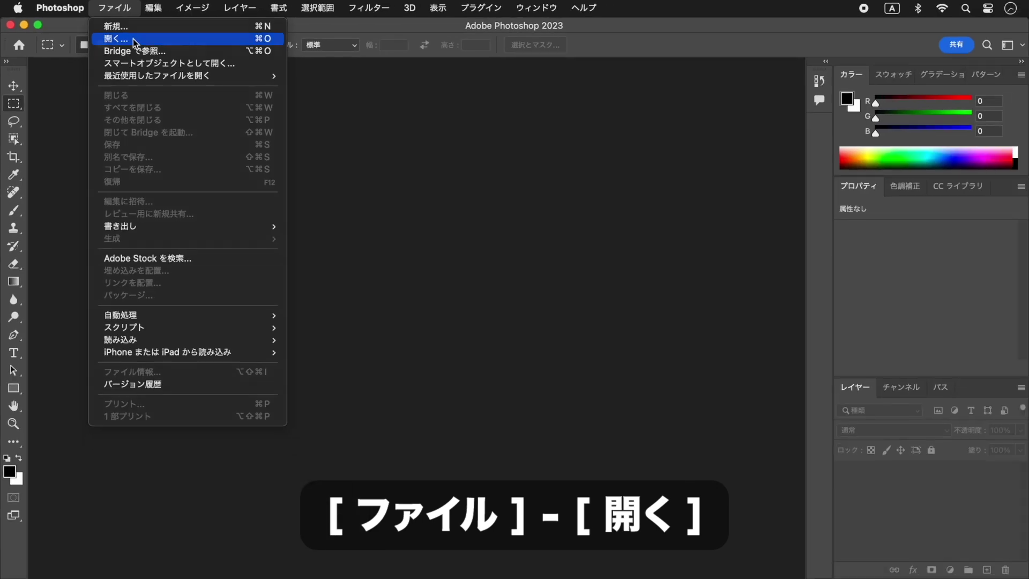
click(134, 40)
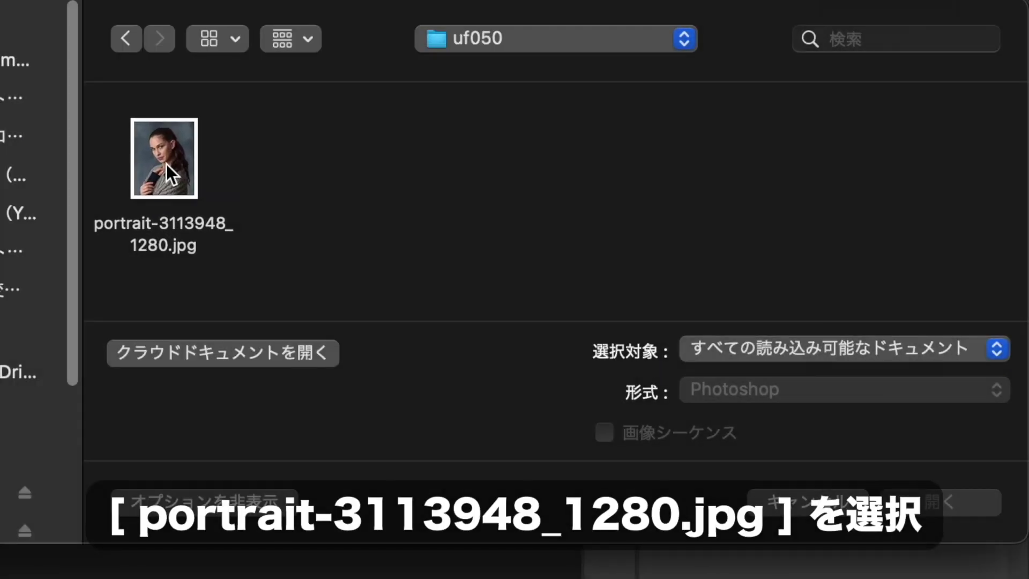
click(166, 164)
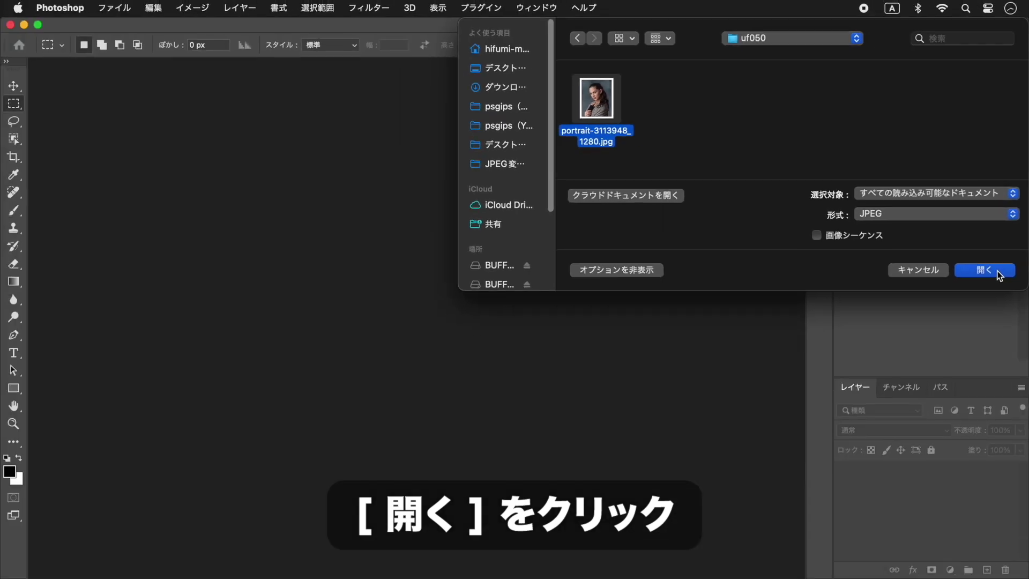
click(964, 499)
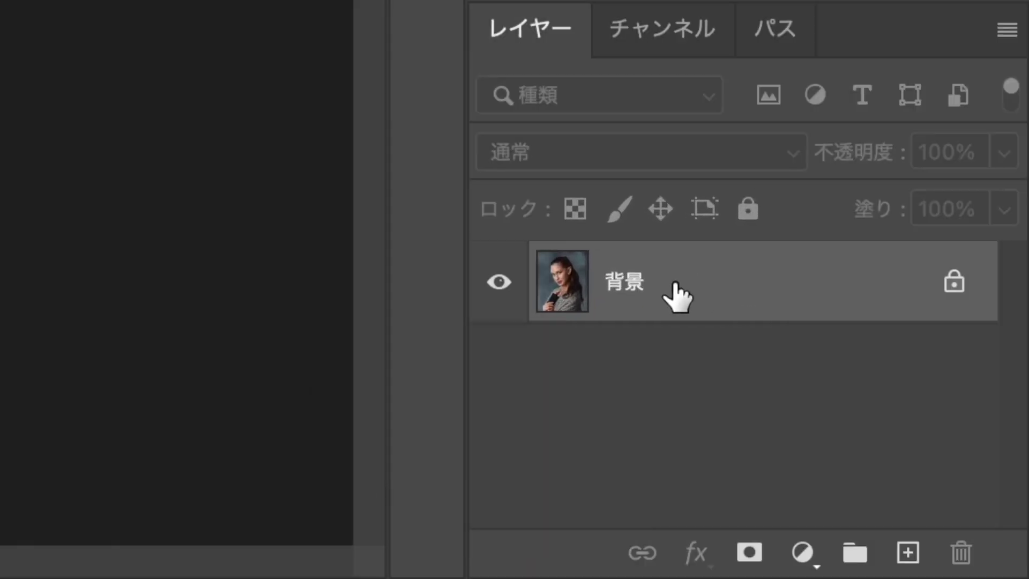
Convert the 背景 background layer into a smart object, which becomes レイヤー 0
right_click(674, 283)
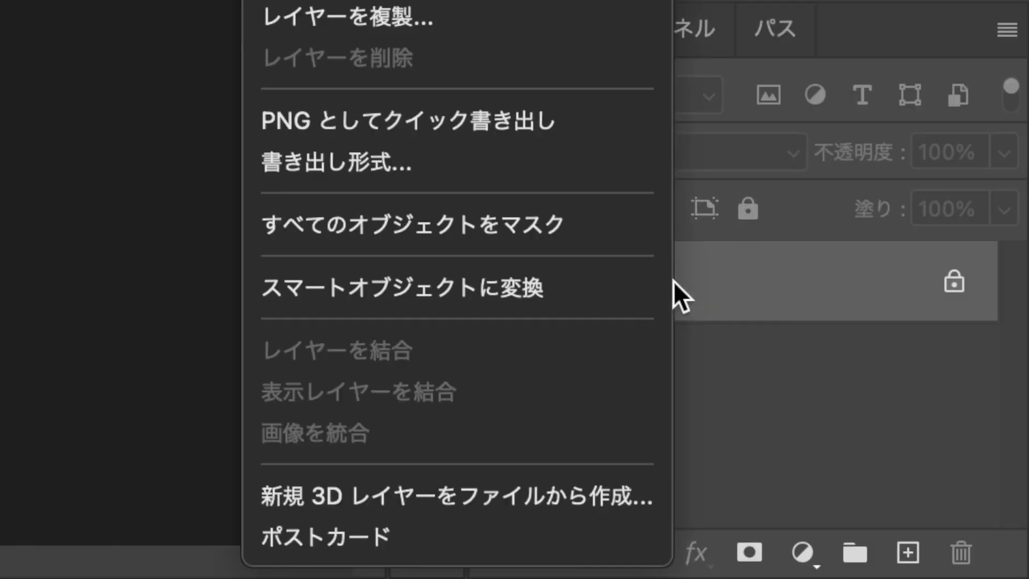
click(607, 280)
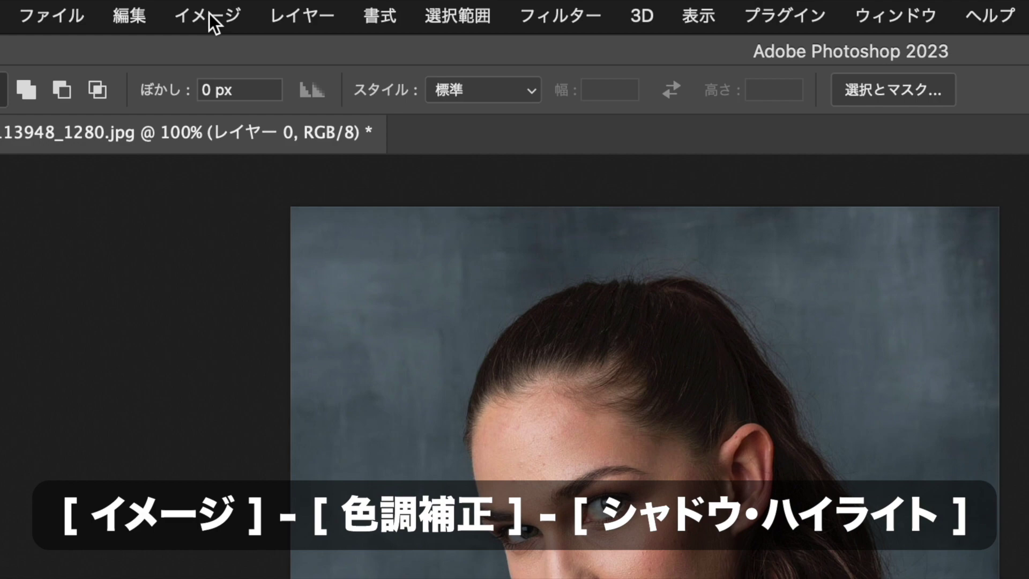
Apply Shadows/Highlights as a smart filter with a shadow amount of 75%
click(193, 8)
mouse_move(268, 93)
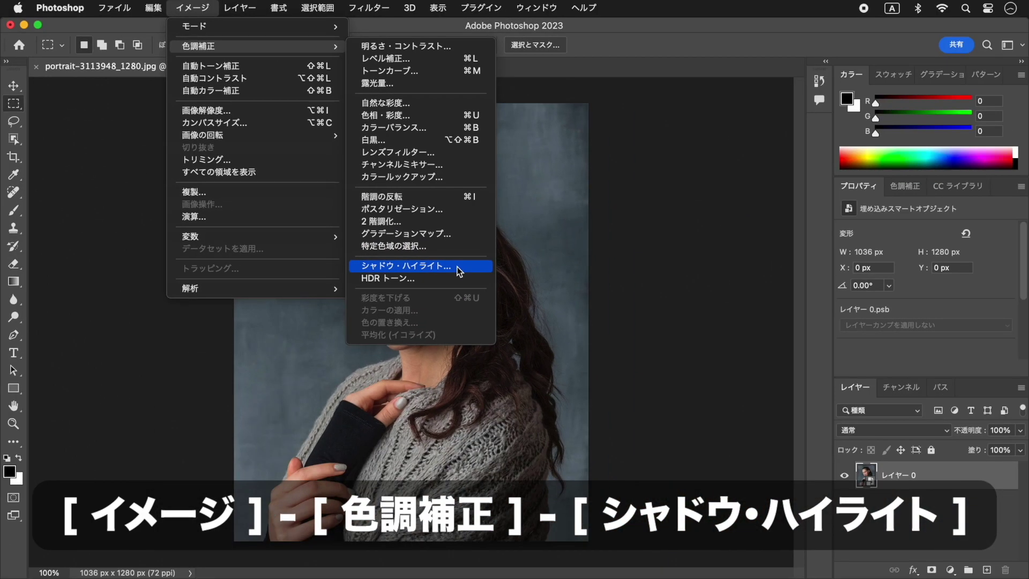
click(736, 310)
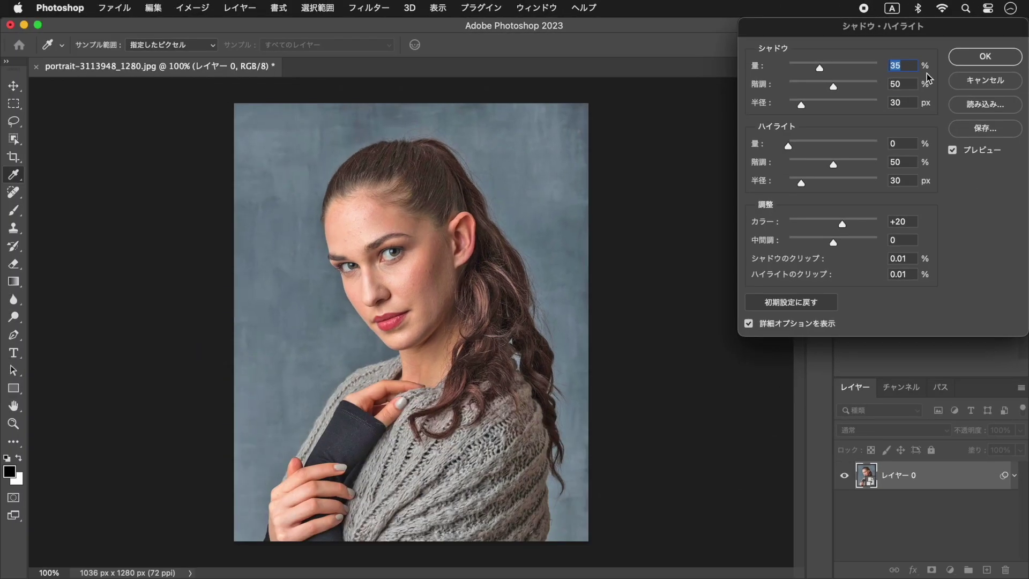
key(shift+Up)
key(shift+Up)
key(shift+Up)
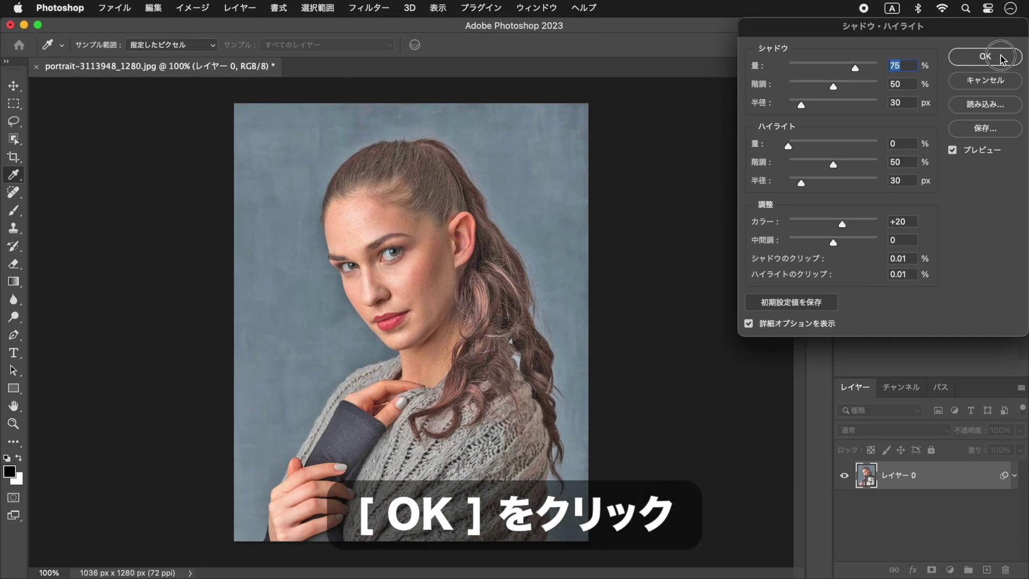
click(948, 104)
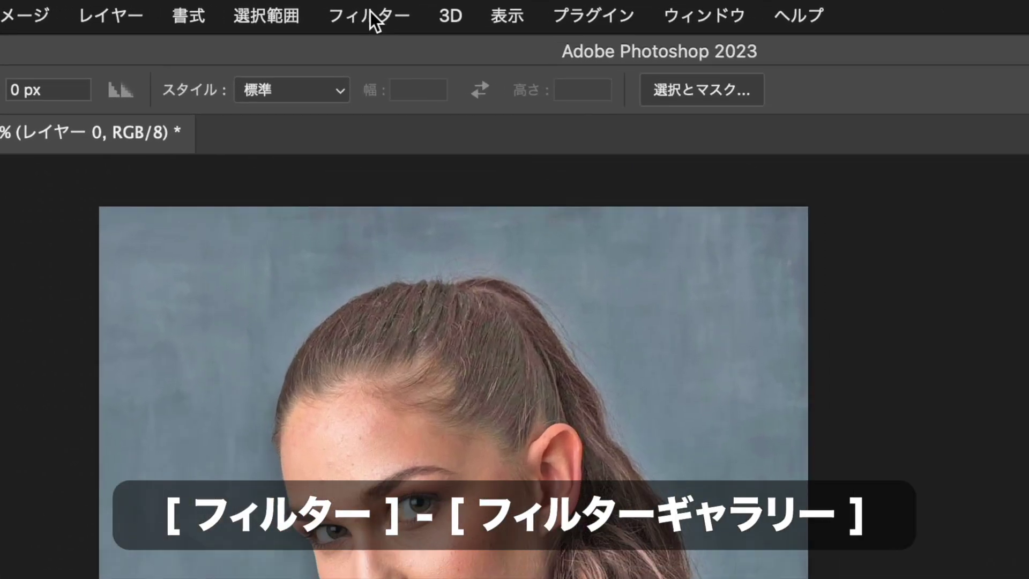
Apply the Filter Gallery's Grain effect with grain type 凝集, contrast 50 and density 100
click(370, 9)
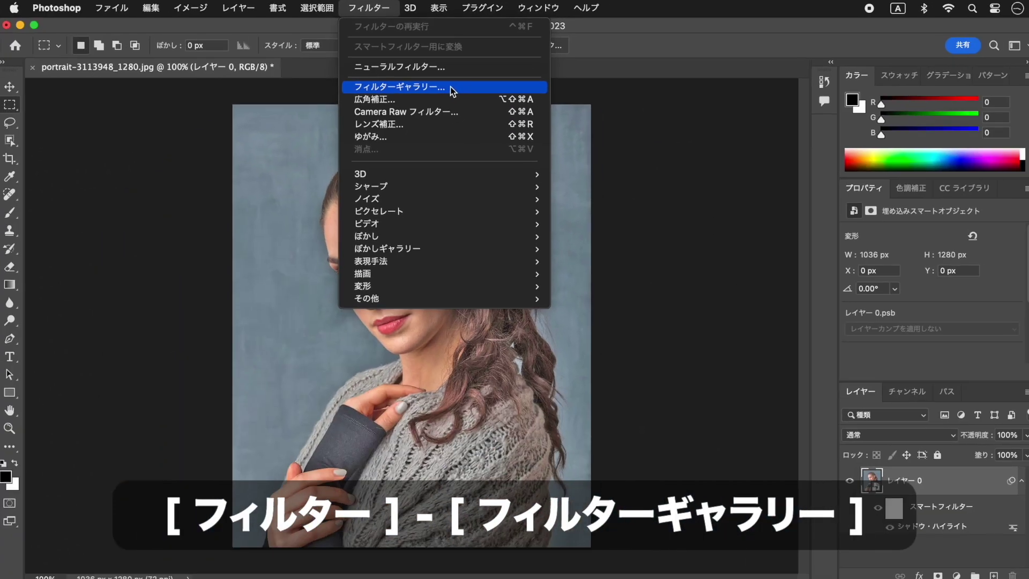
click(532, 176)
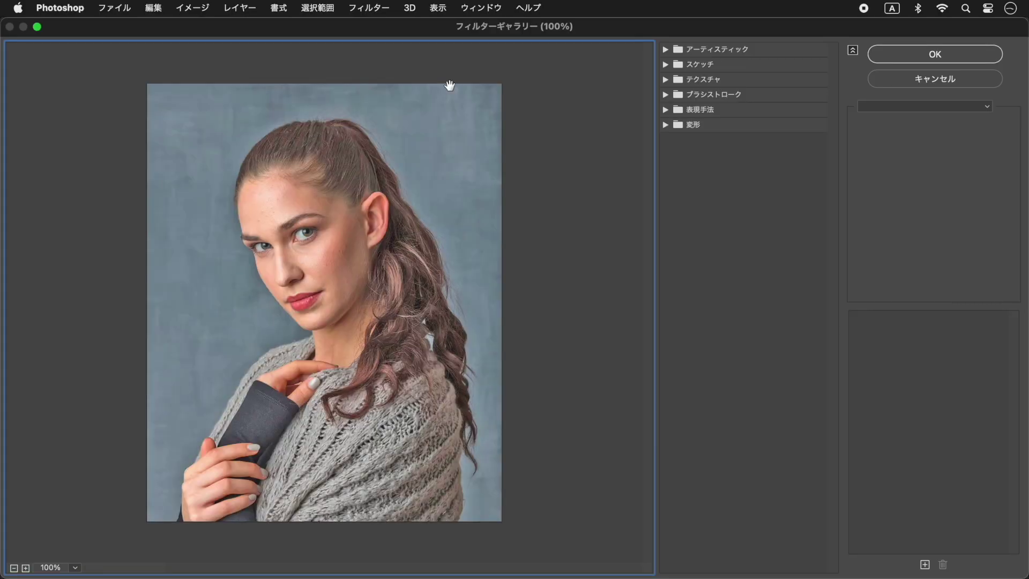
super+click(449, 86)
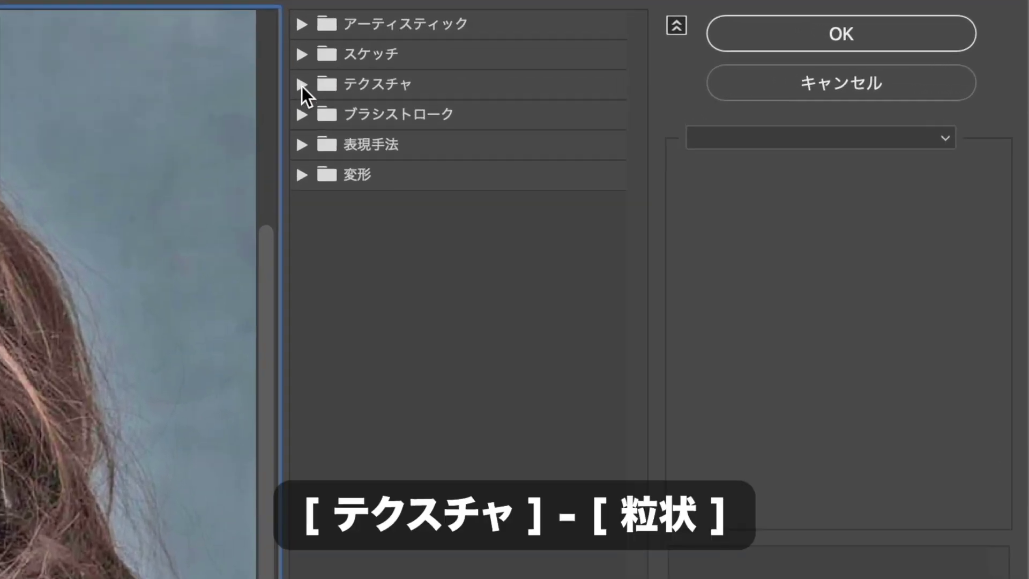
click(665, 80)
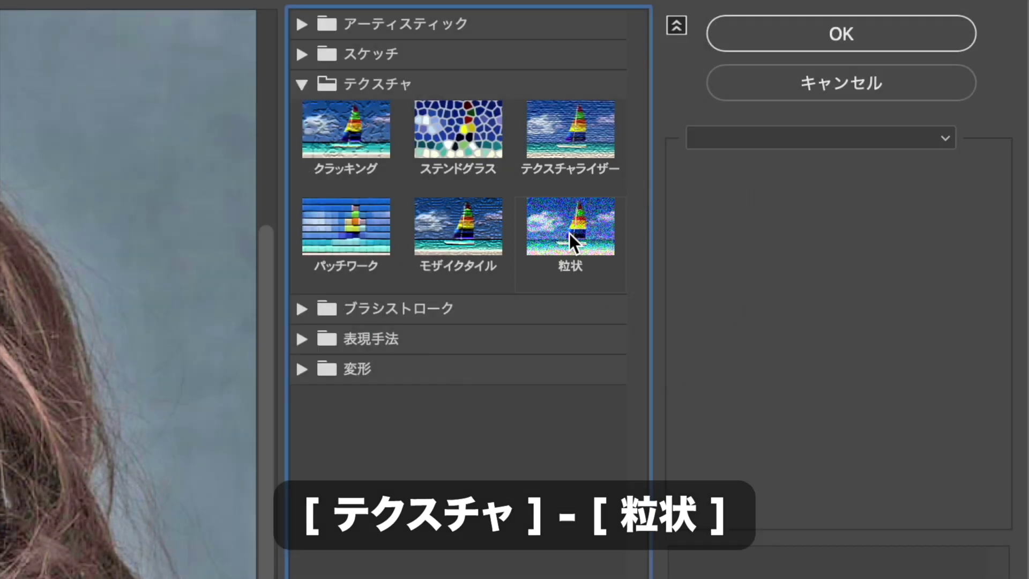
click(569, 233)
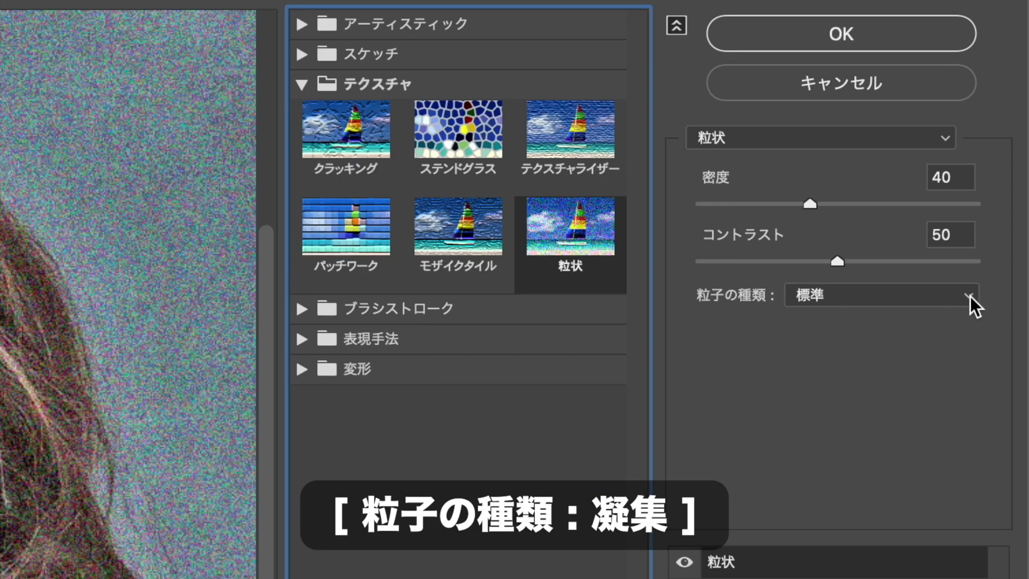
click(969, 296)
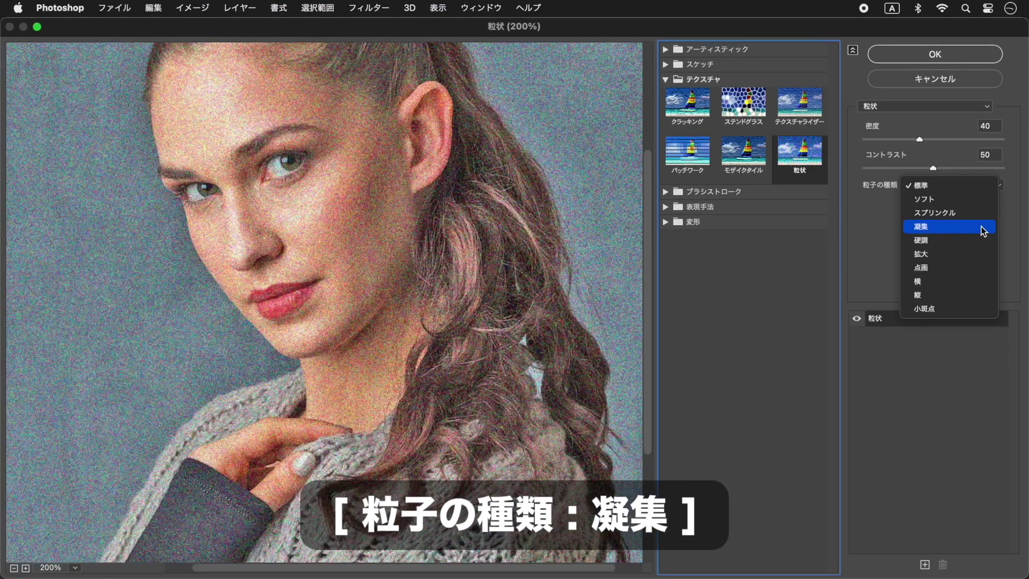
click(933, 377)
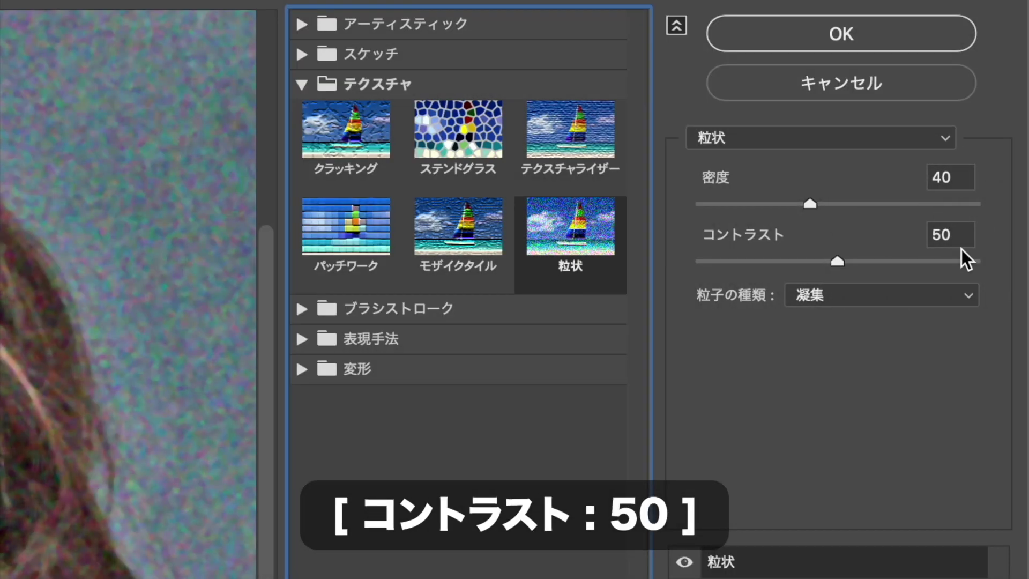
click(957, 236)
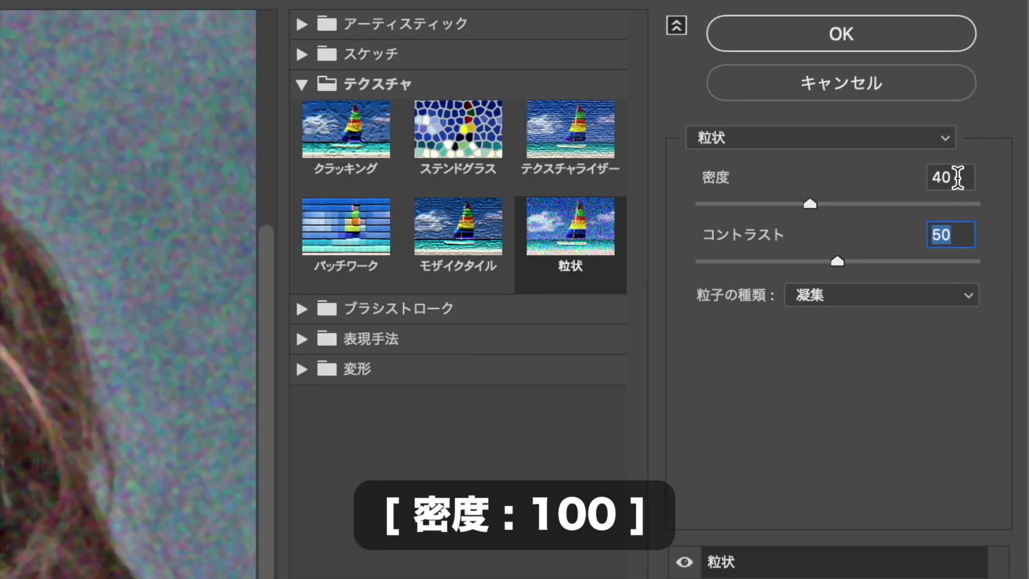
click(958, 178)
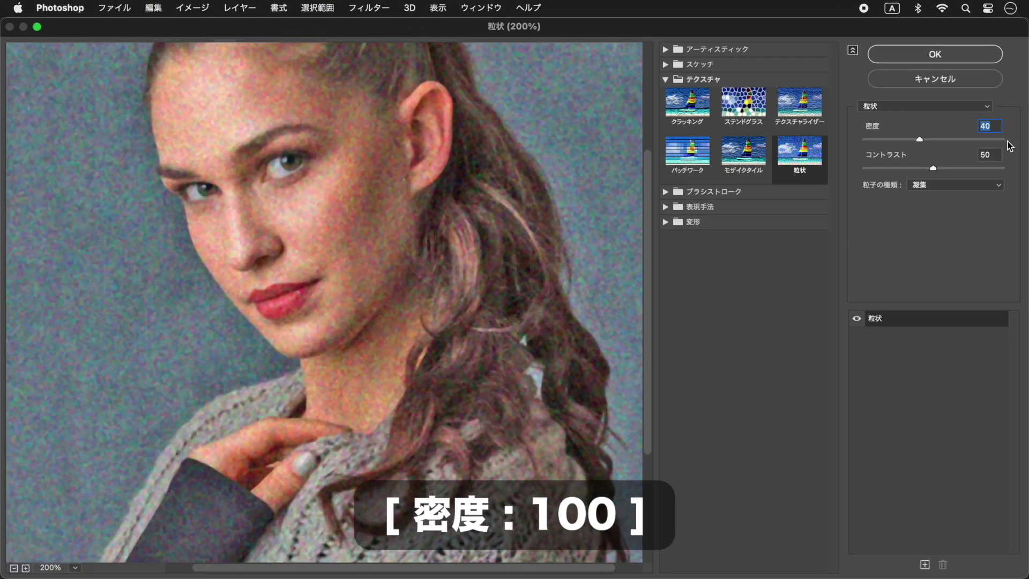
key(shift+Up)
key(shift+Up)
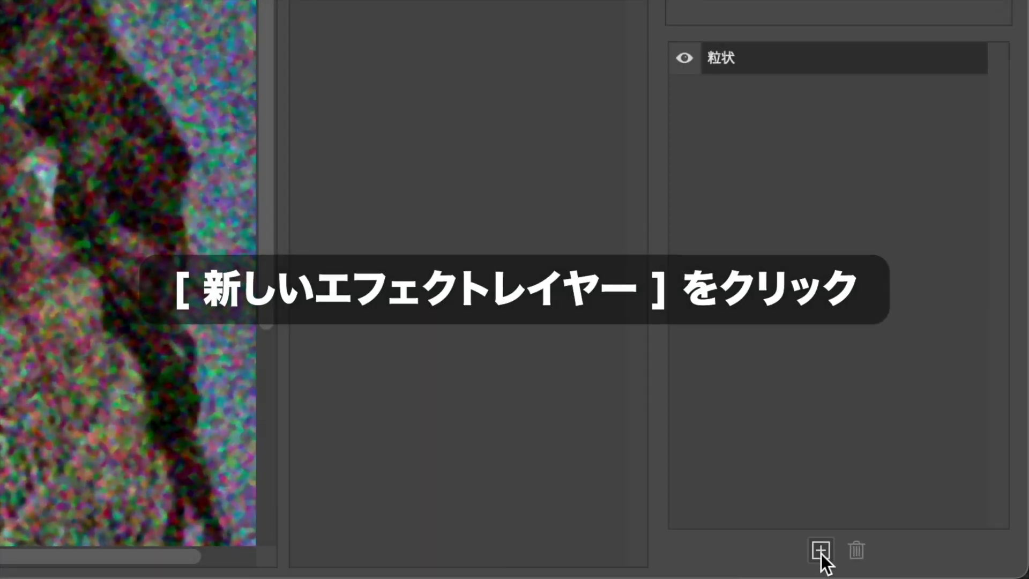
Add a Spatter effect layer (spray radius 10, smoothness 5) above the grain, then another effect layer
click(822, 550)
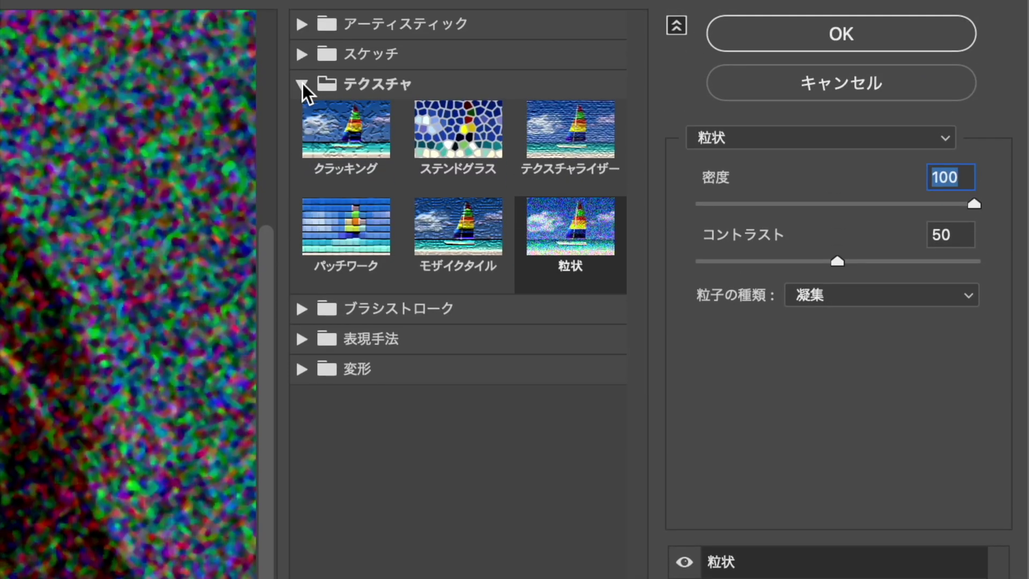
click(302, 84)
click(301, 113)
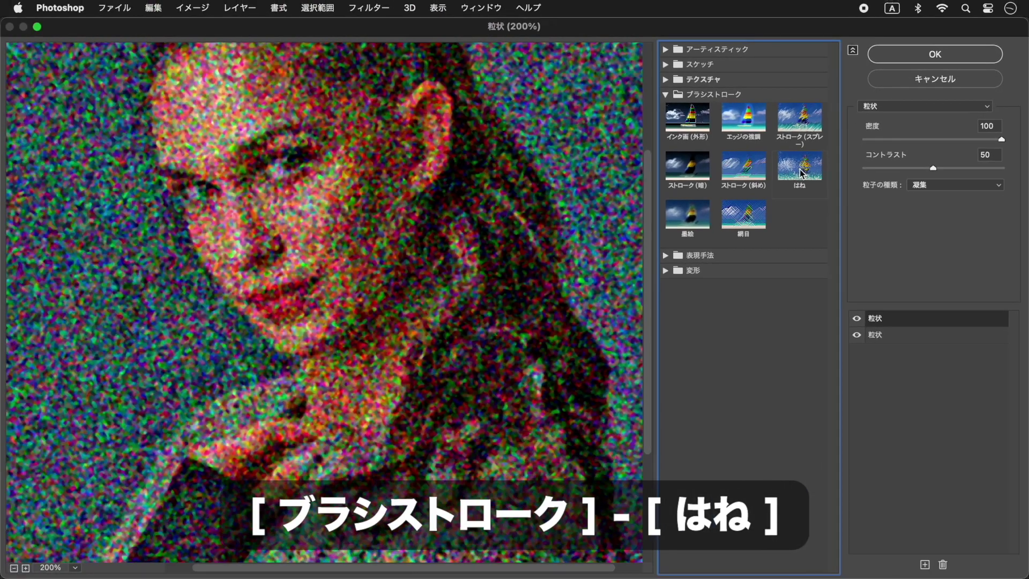
click(801, 171)
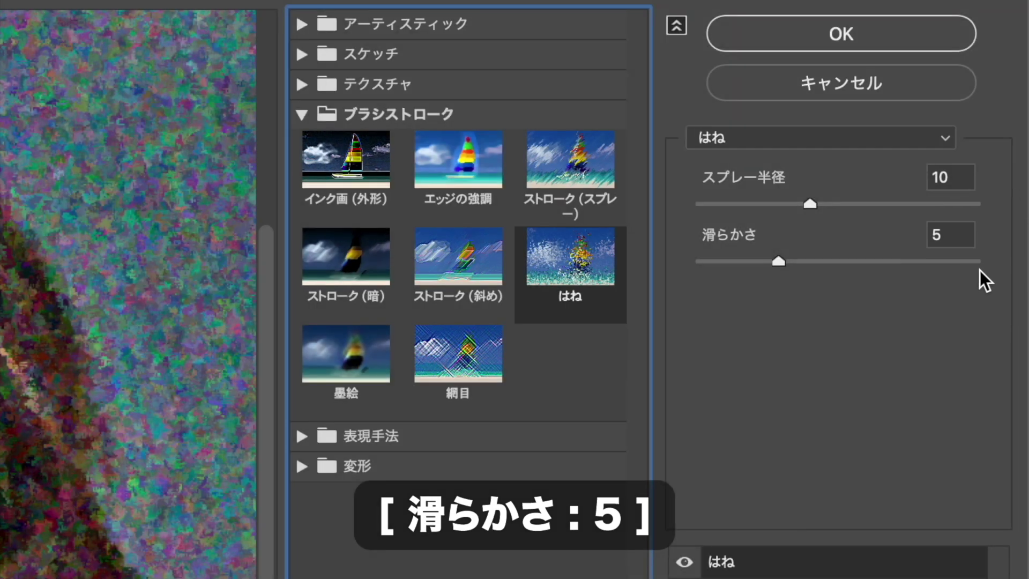
double_click(956, 235)
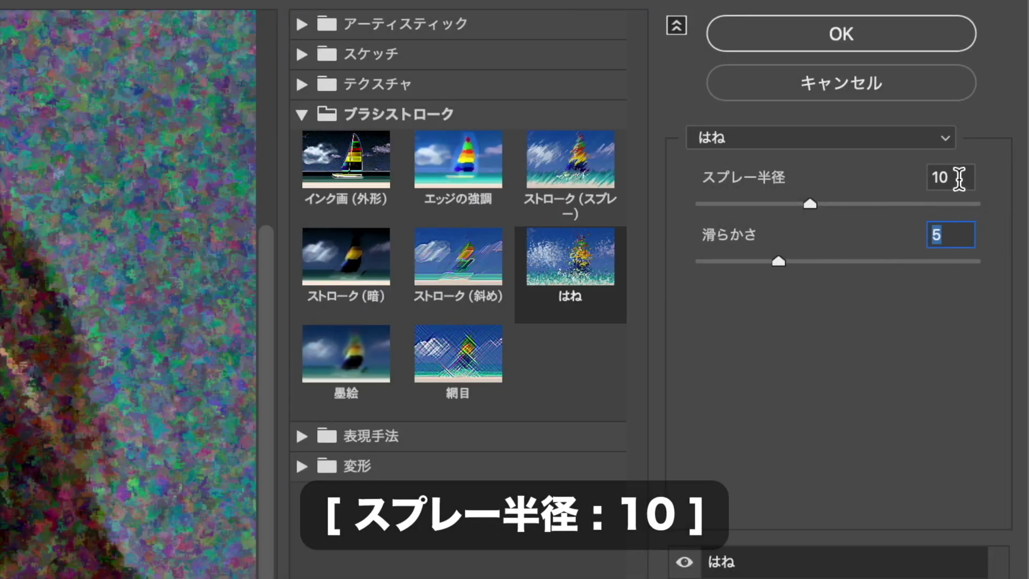
click(959, 179)
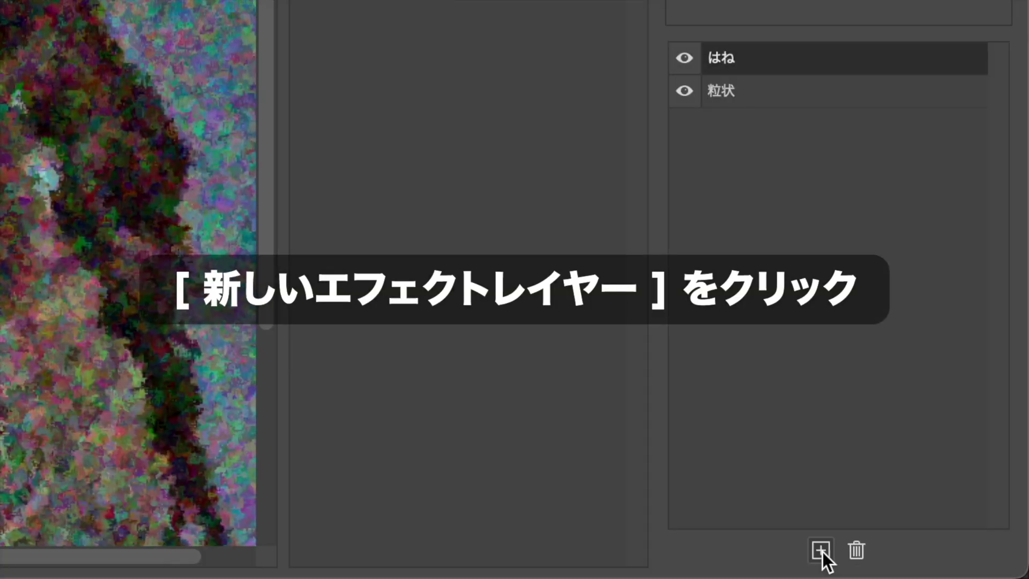
click(822, 550)
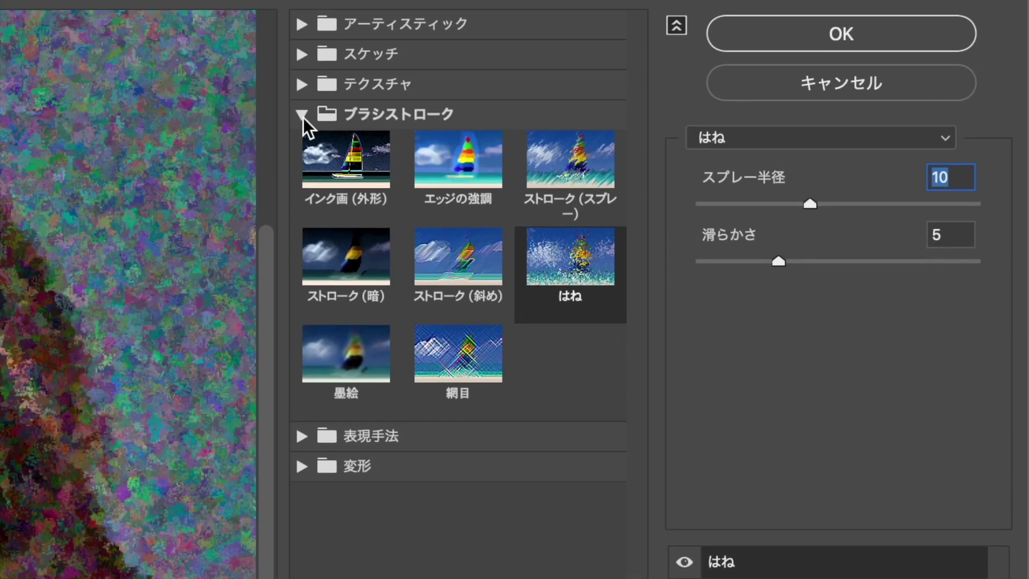
click(302, 2)
Set the top effect to Dry Brush with size 2, detail 8, texture 1, and commit the gallery
click(302, 29)
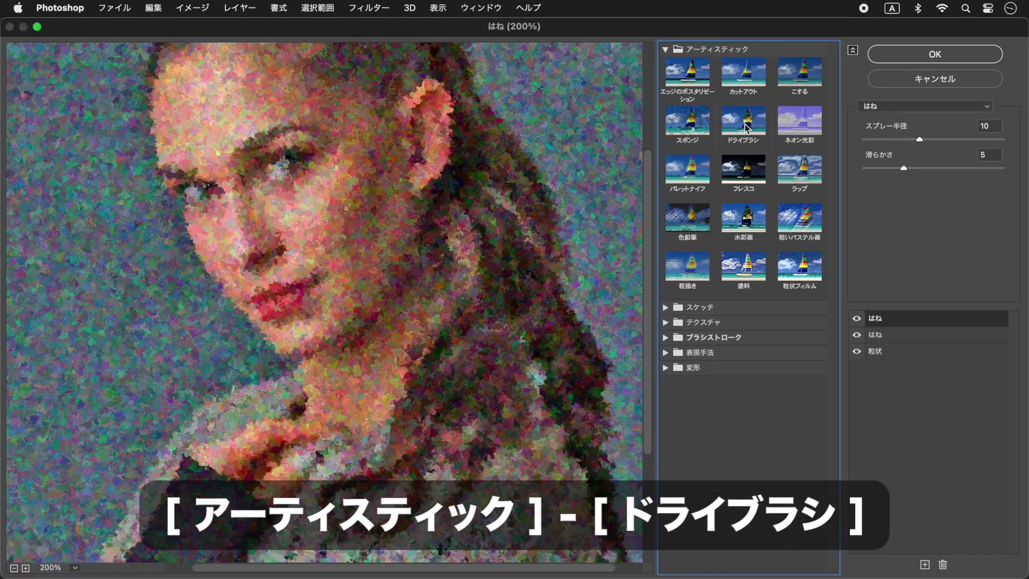
click(747, 128)
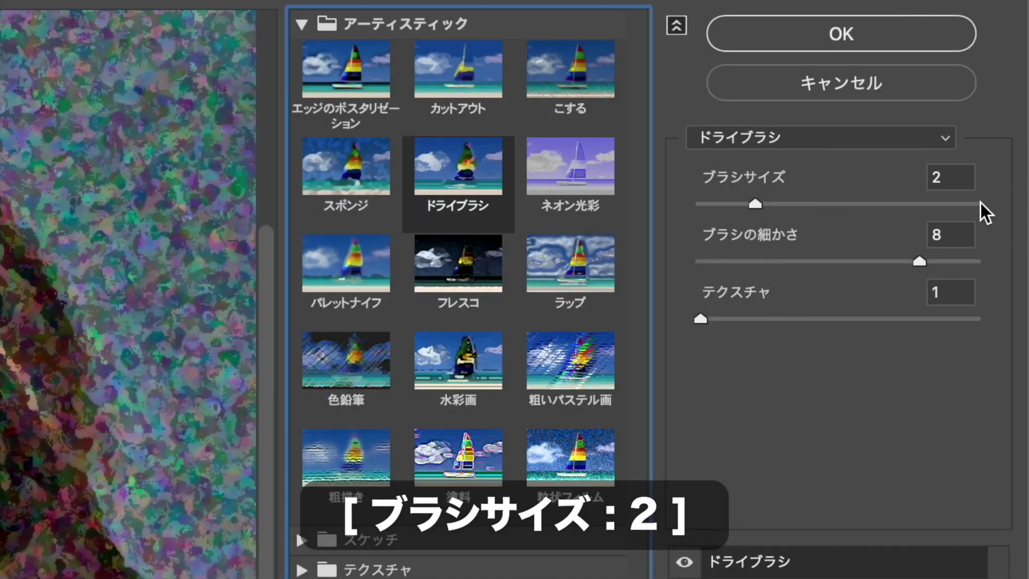
click(965, 174)
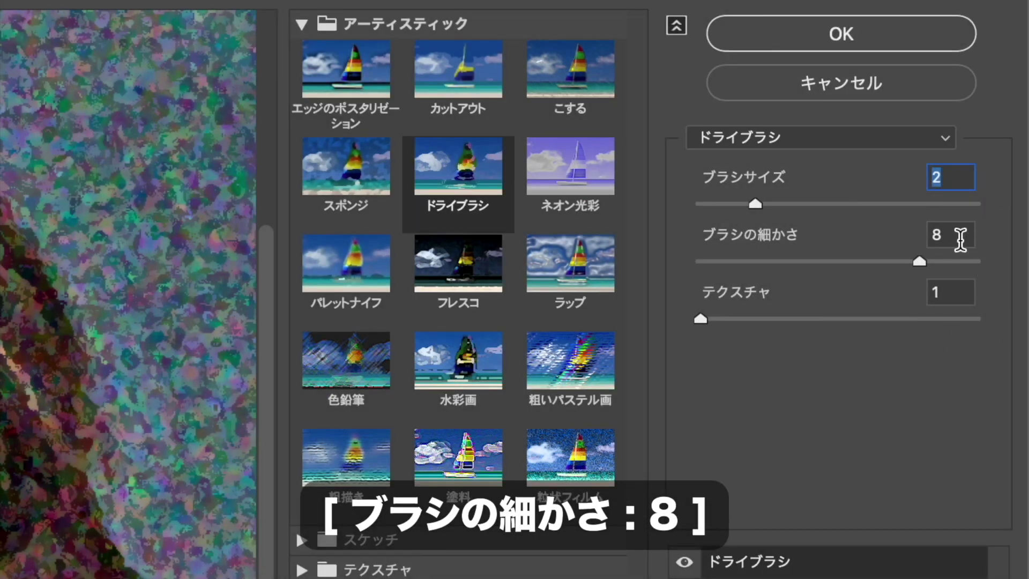
click(960, 234)
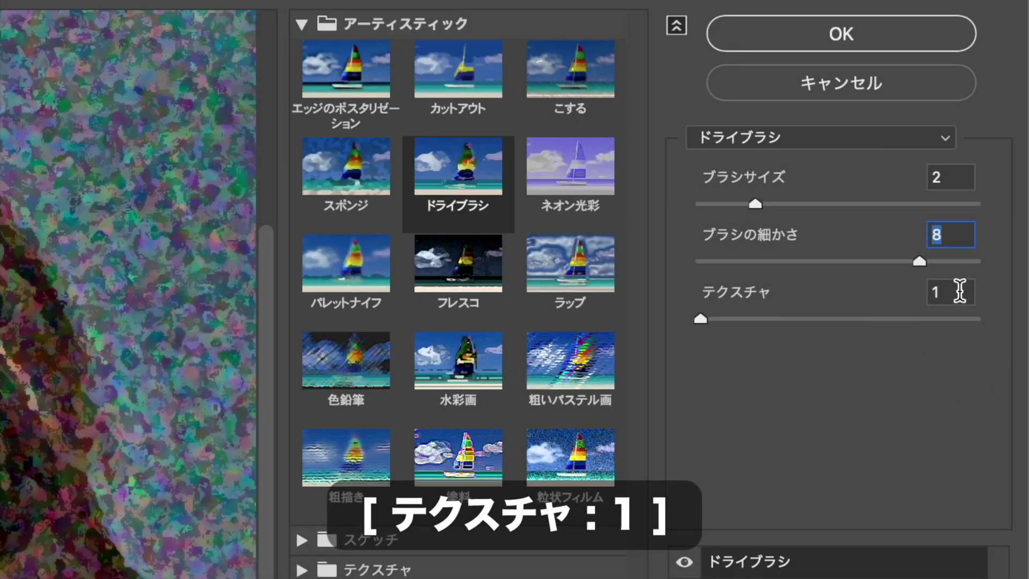
click(959, 289)
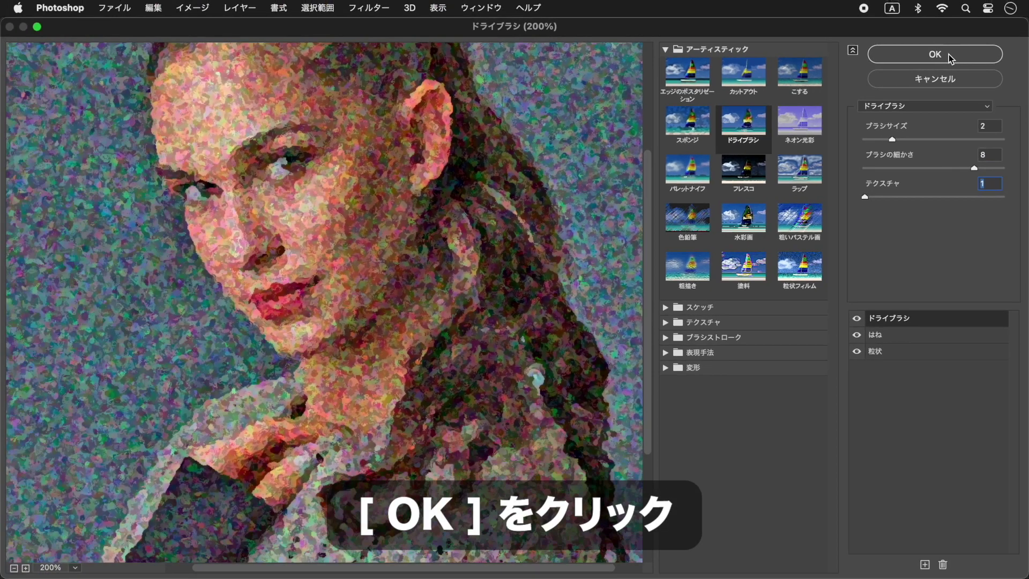
click(935, 54)
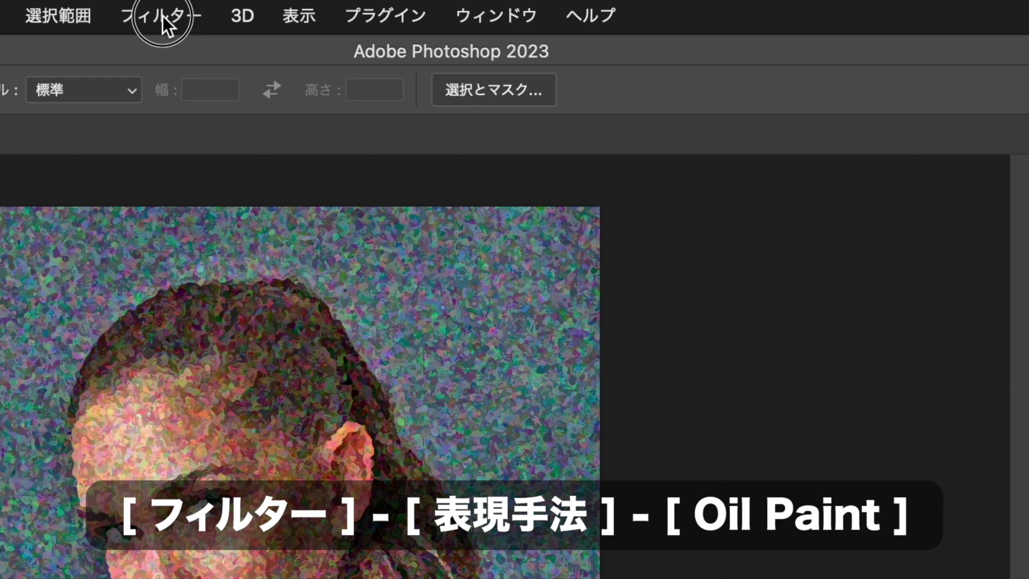
Apply Oil Paint: stylization 4.0, cleanliness 2.3, scale 0.8, bristle detail 10, angle -60, shine 1.3
click(368, 7)
mouse_move(246, 501)
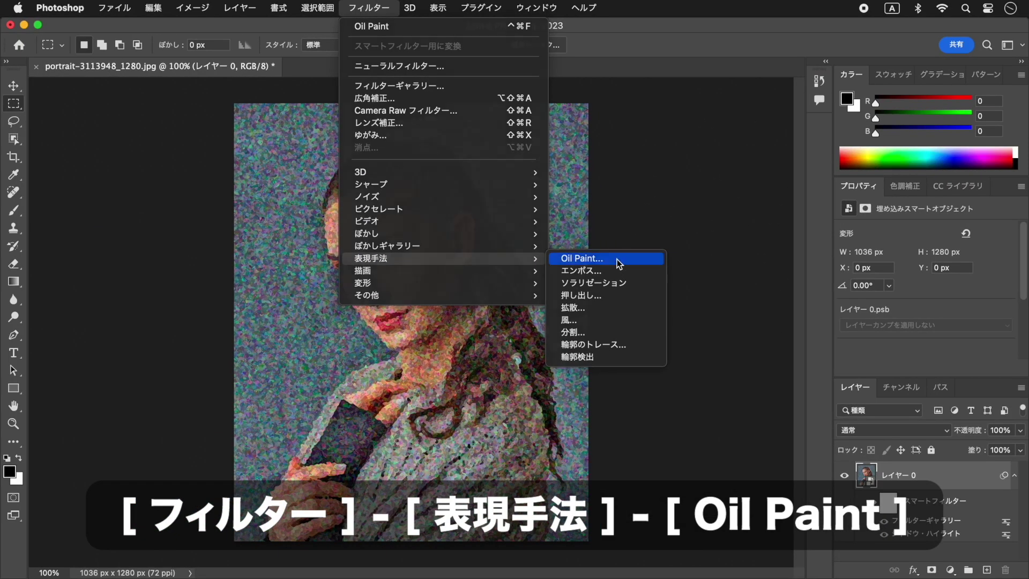
click(617, 259)
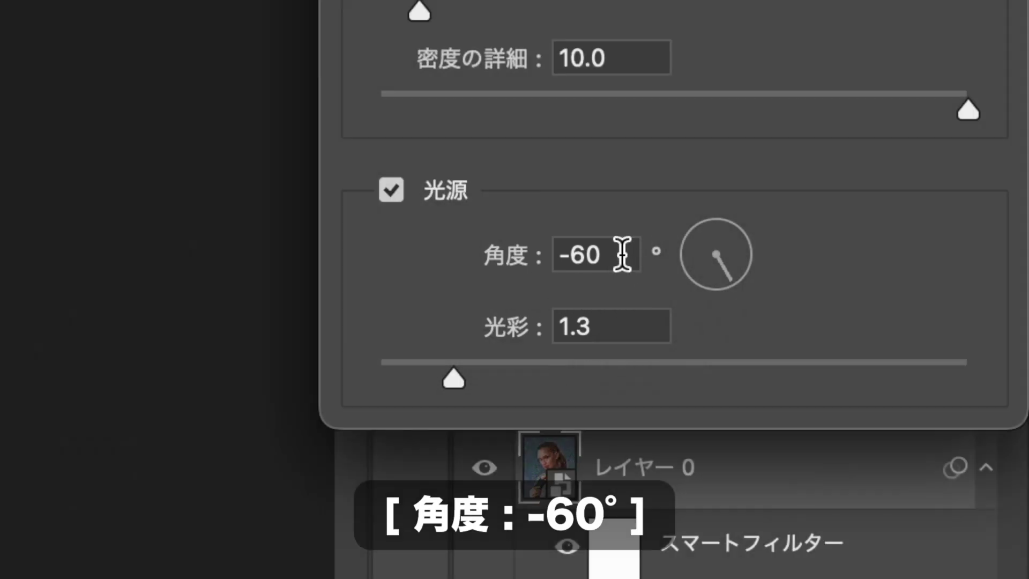
double_click(616, 253)
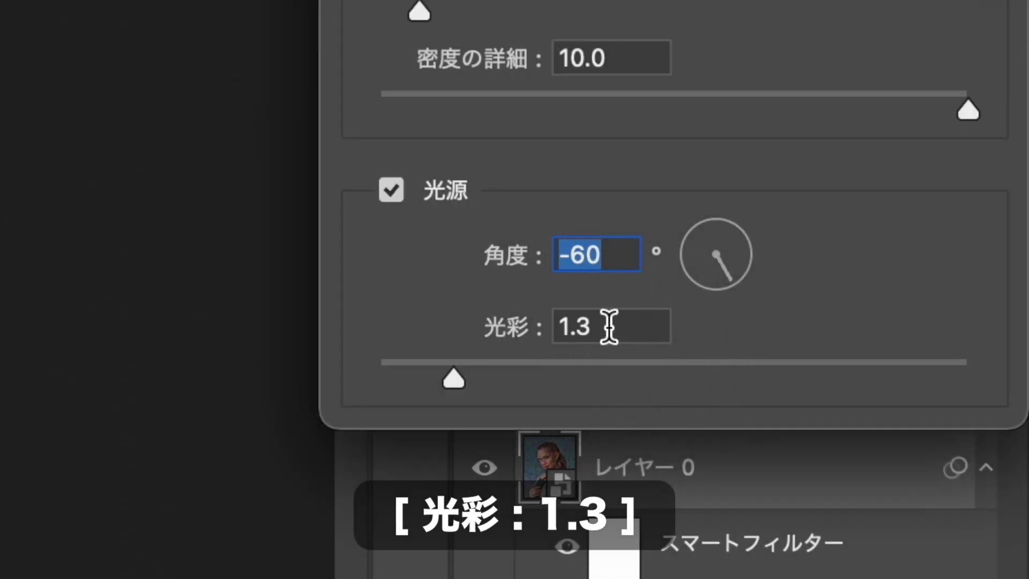
click(609, 327)
double_click(609, 327)
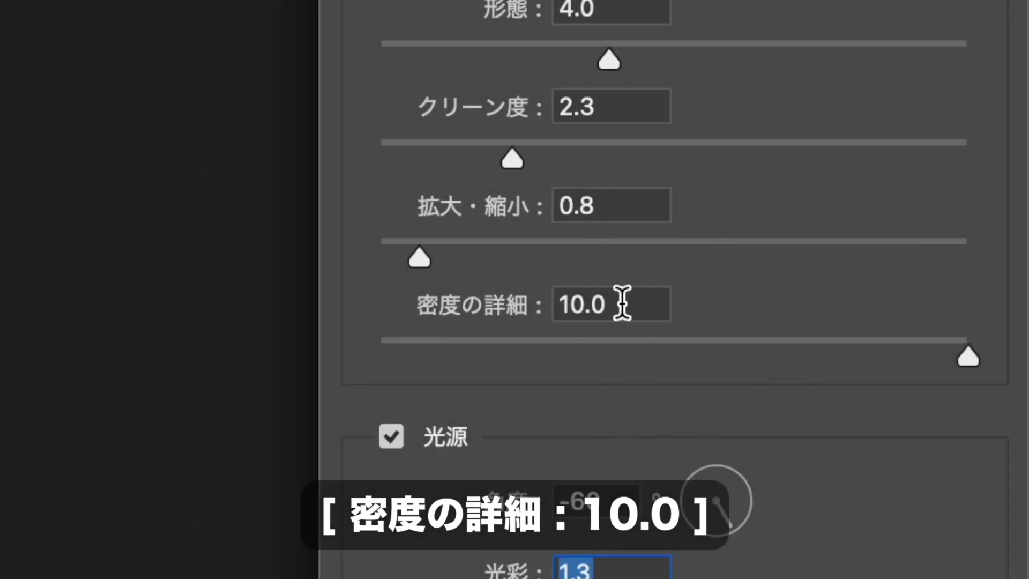
double_click(623, 304)
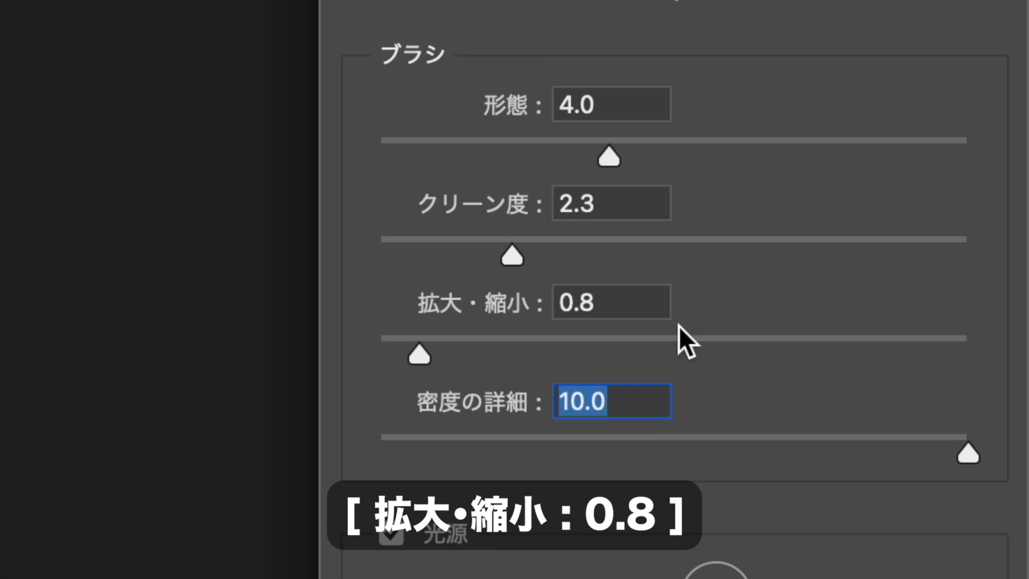
click(618, 305)
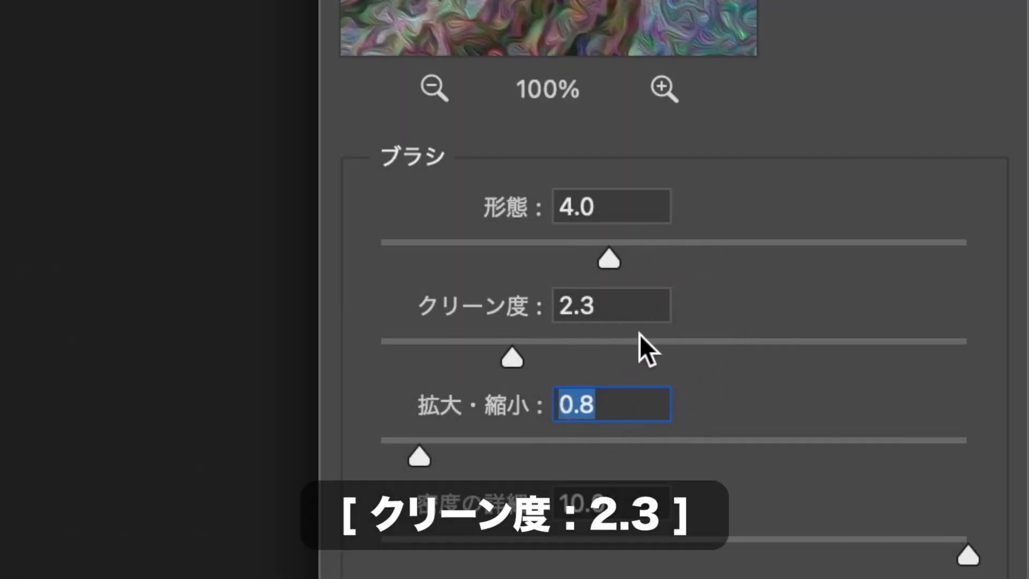
click(610, 311)
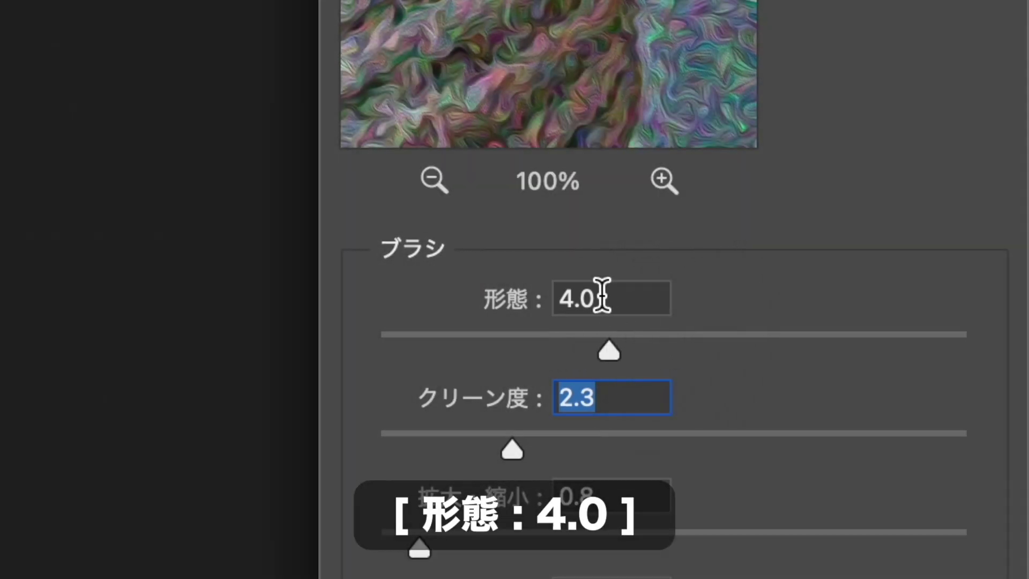
click(602, 295)
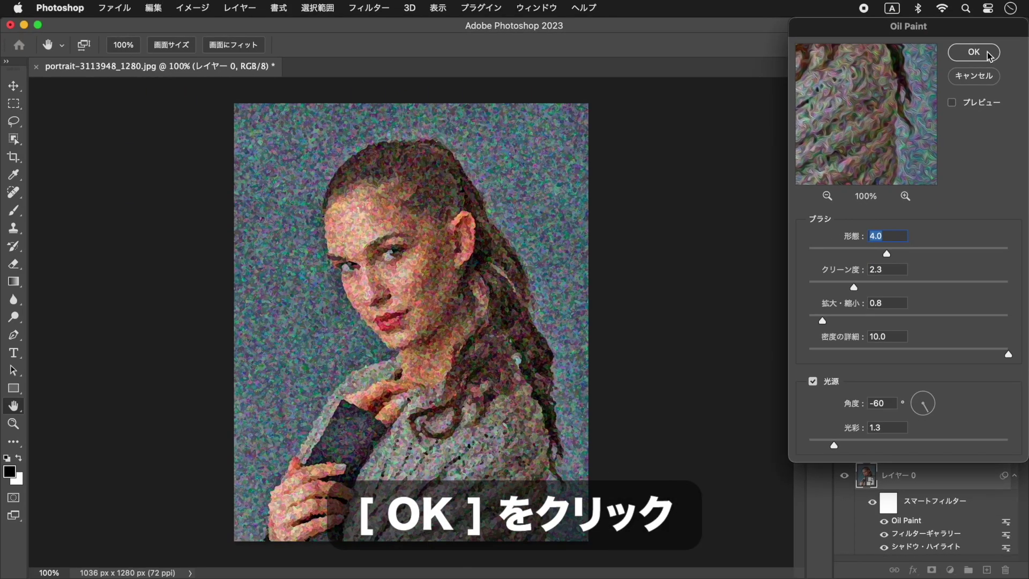
click(989, 41)
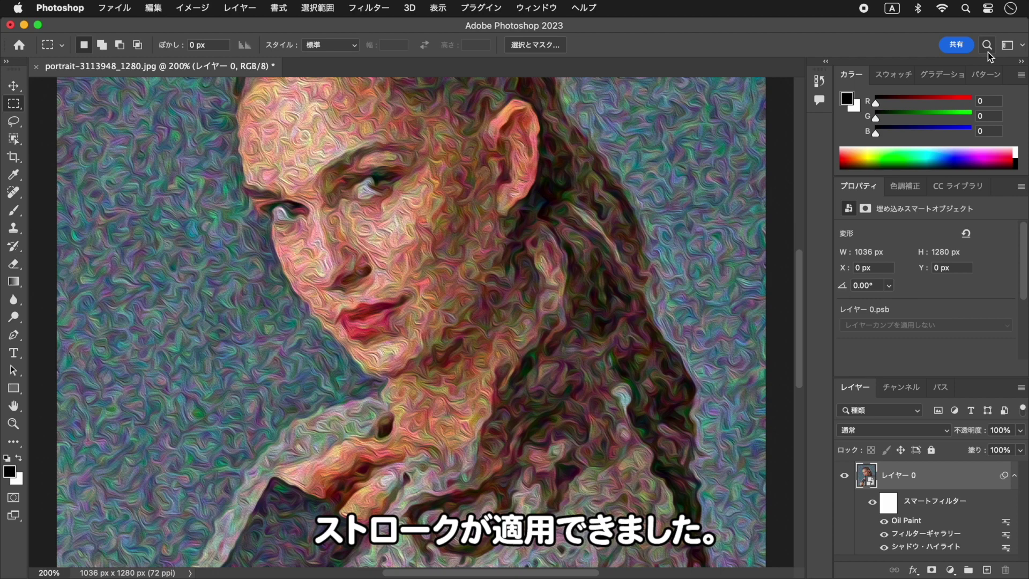
Zoom the canvas to 100% to view the whole oil-painted portrait
key(super+1)
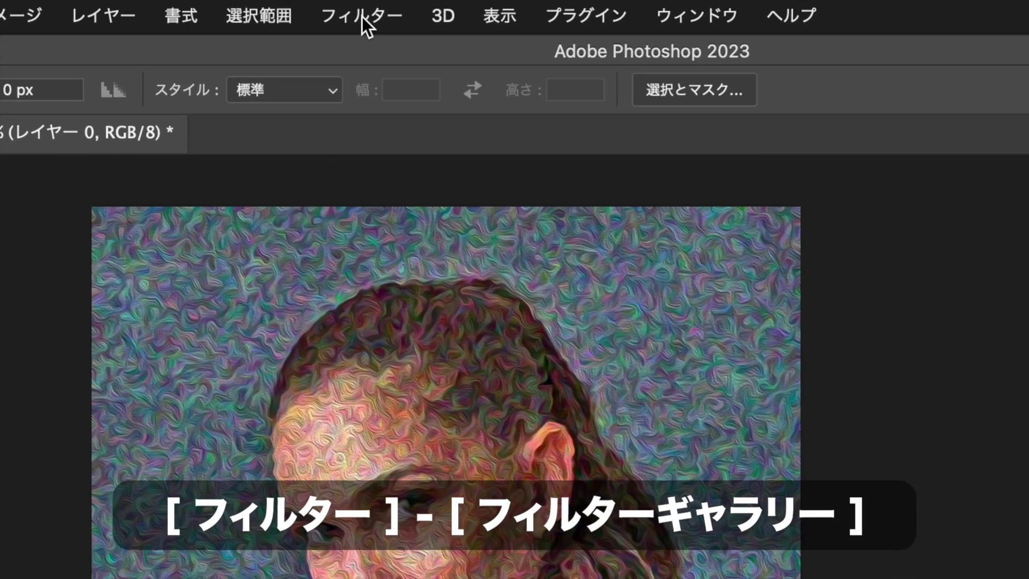
Open a new Filter Gallery and clear all of its existing effects
click(369, 7)
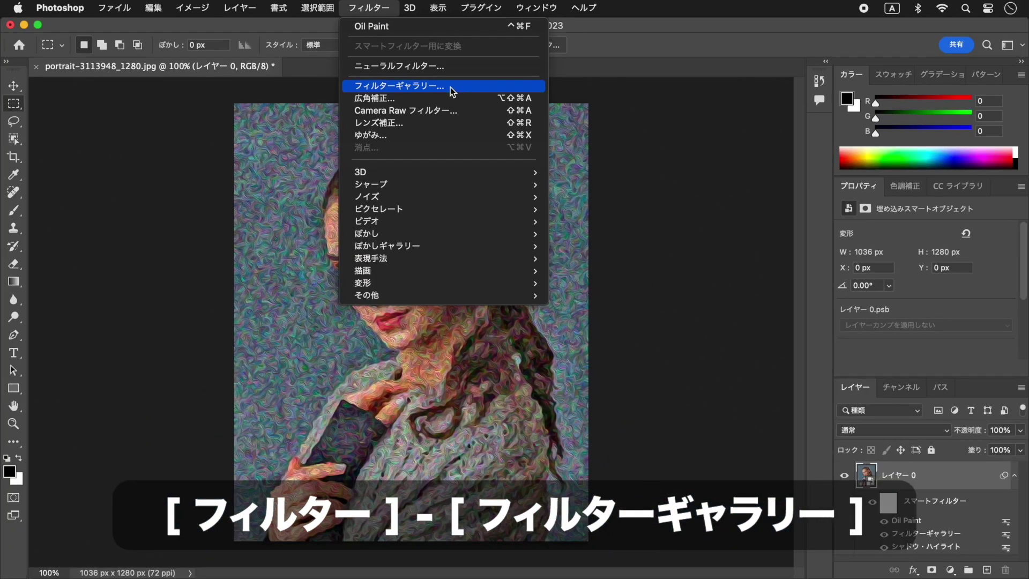
click(524, 174)
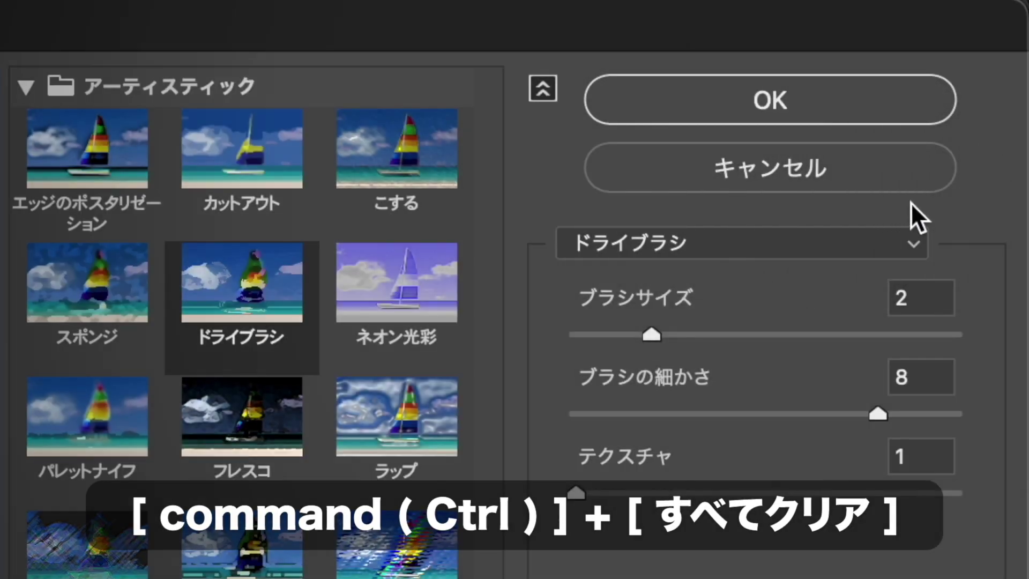
key(super)
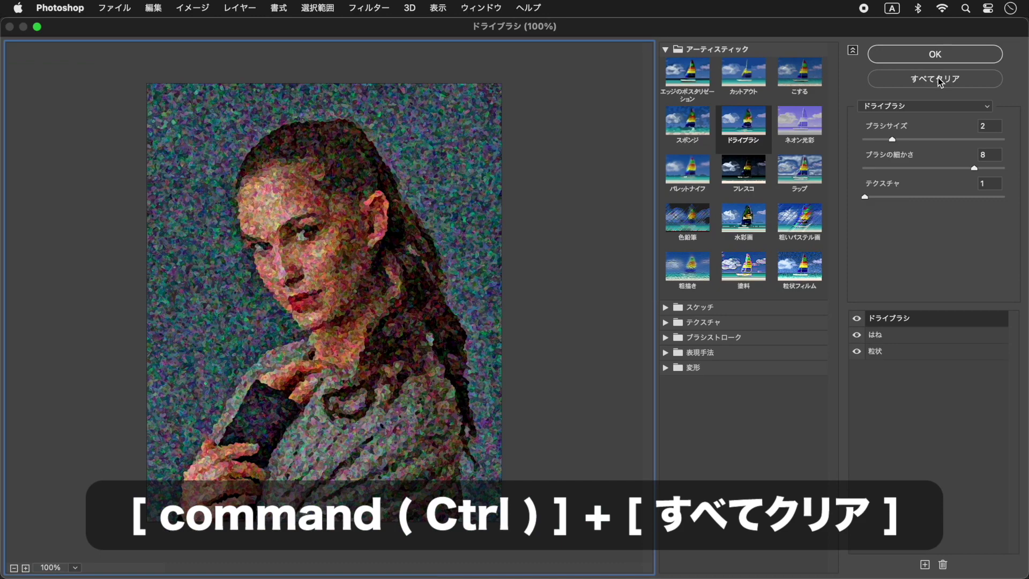
super+click(780, 169)
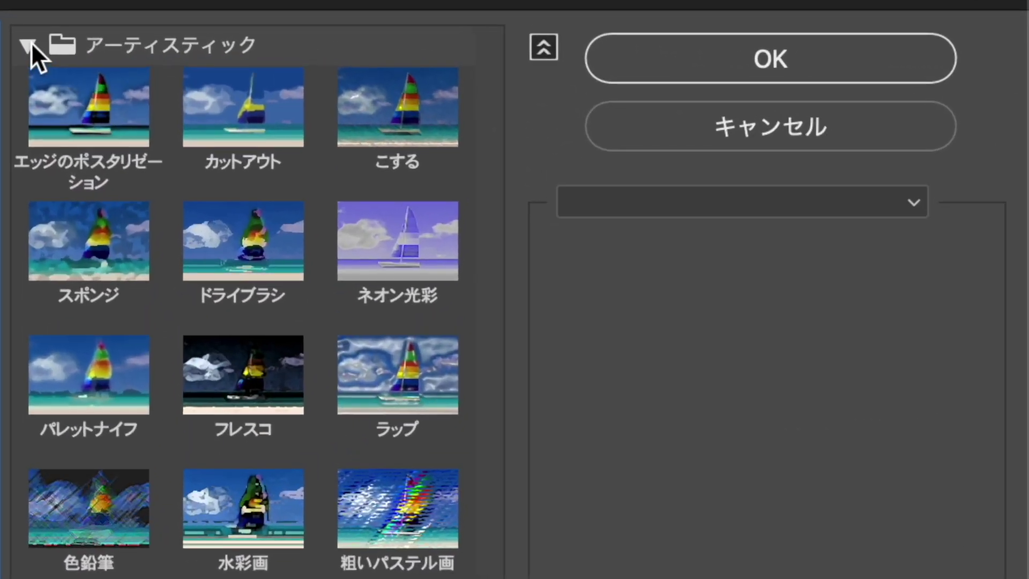
Apply the はね Spatter effect with spray radius 5 and smoothness 5
click(667, 48)
click(24, 164)
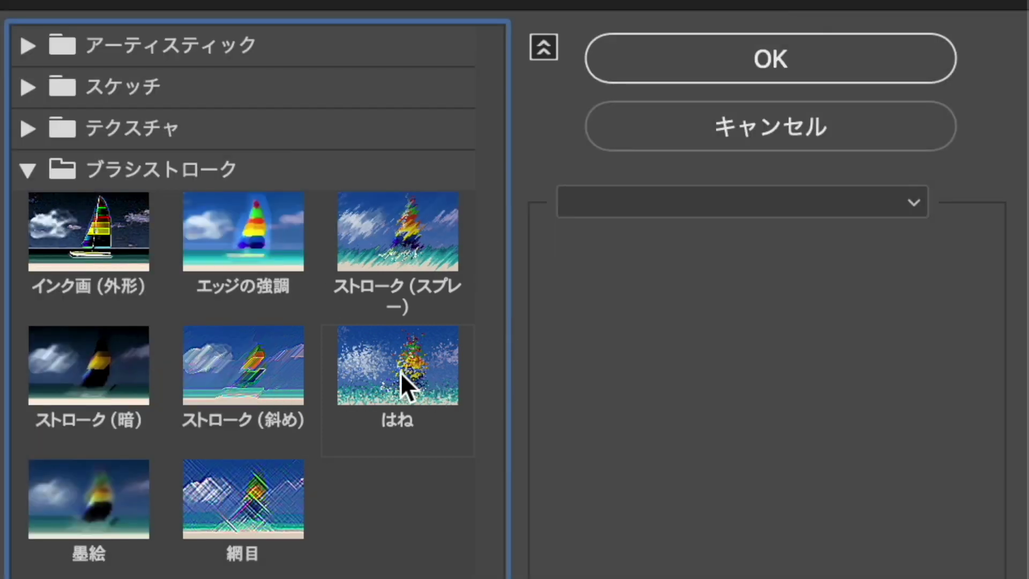
click(400, 372)
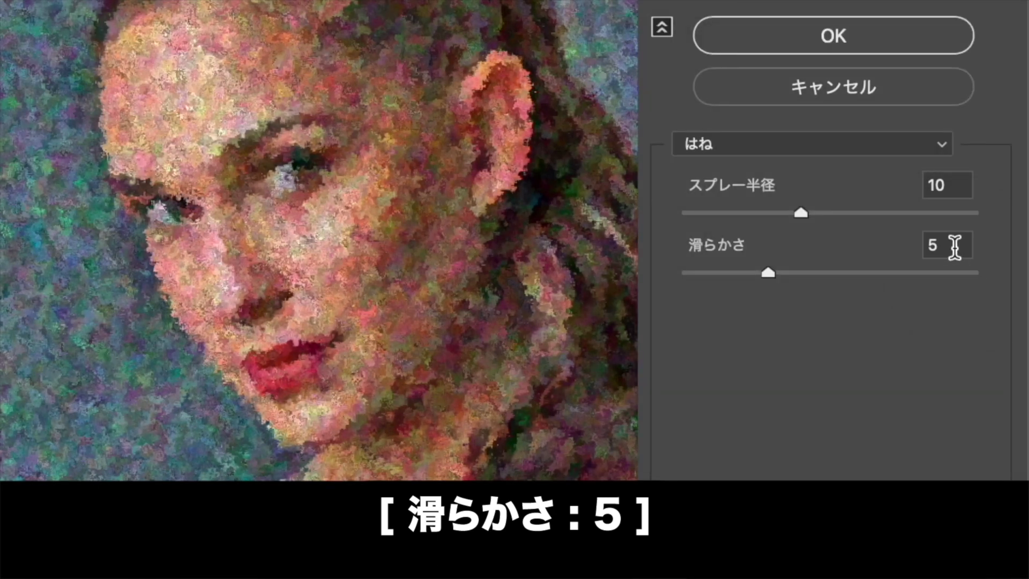
click(955, 248)
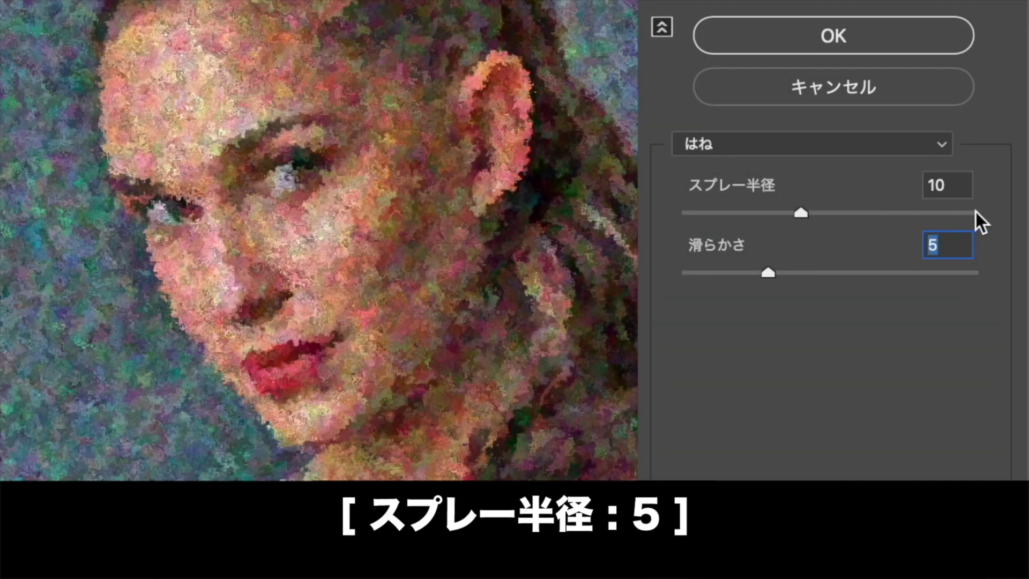
click(952, 185)
key(Down)
key(Down)
key(Down)
key(Down)
key(Down)
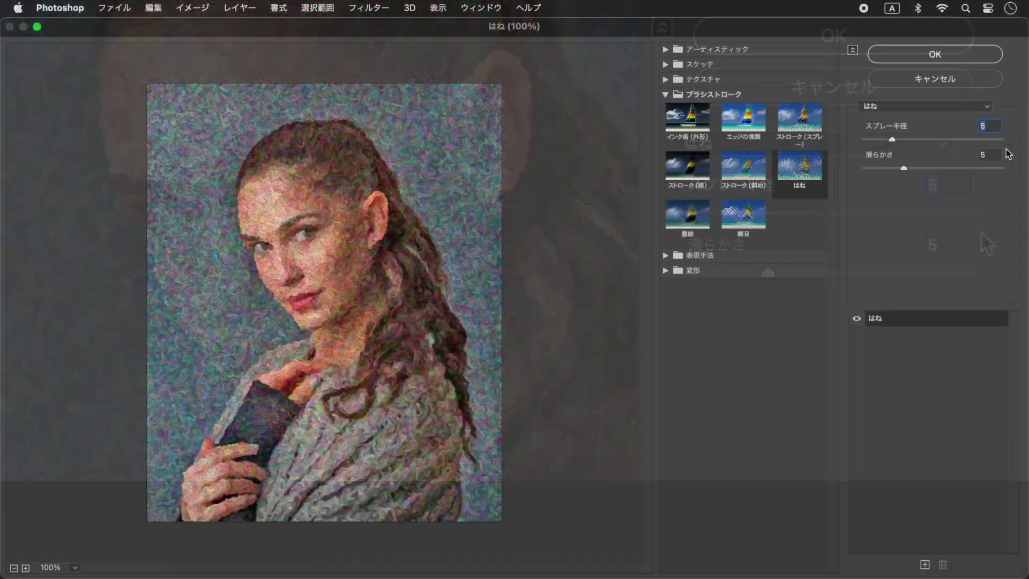
click(946, 56)
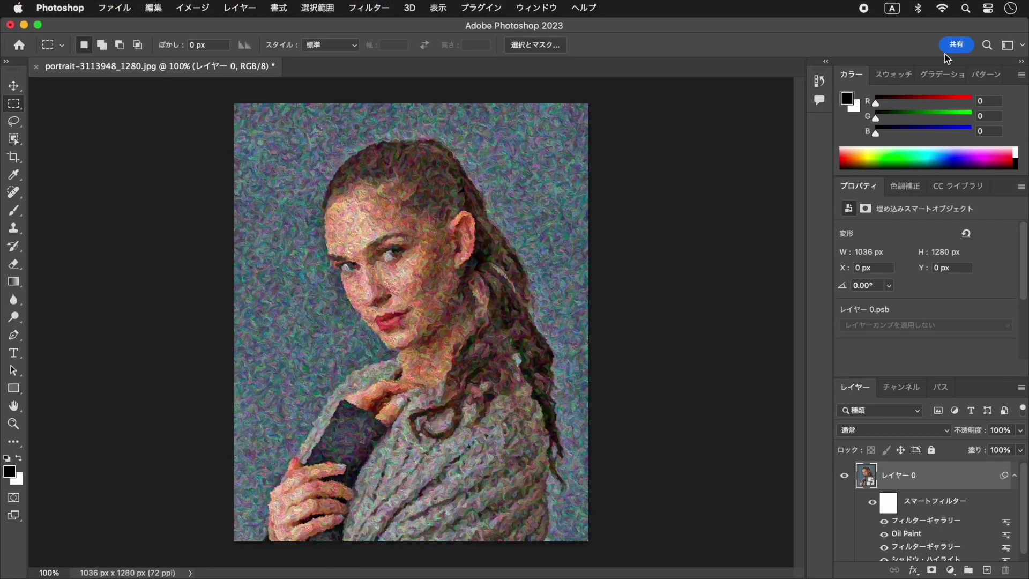
key(super+plus)
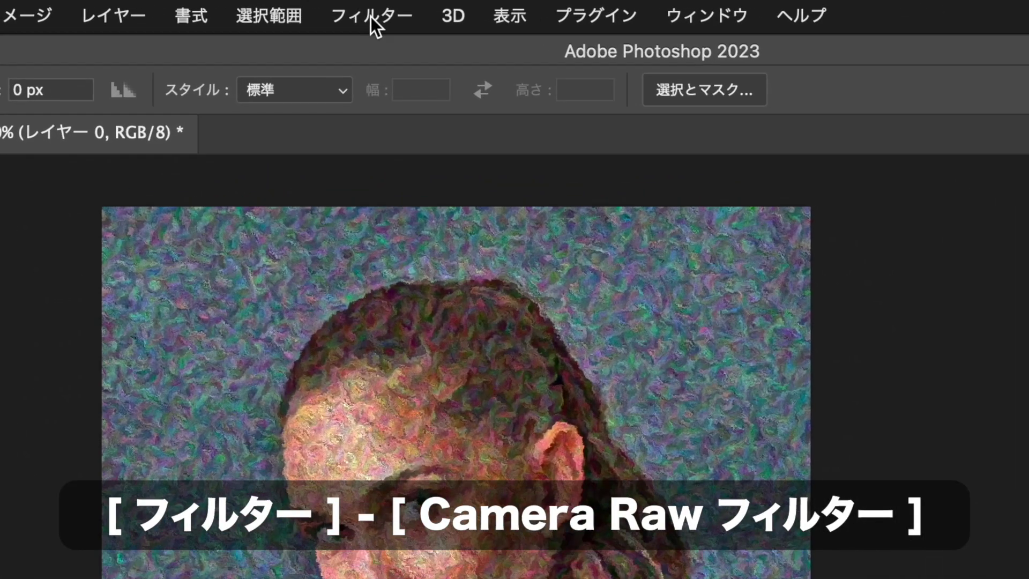
In Camera Raw Filter, apply the Artistic (アーティスティック) 07 profile to the portrait at amount 120
click(368, 8)
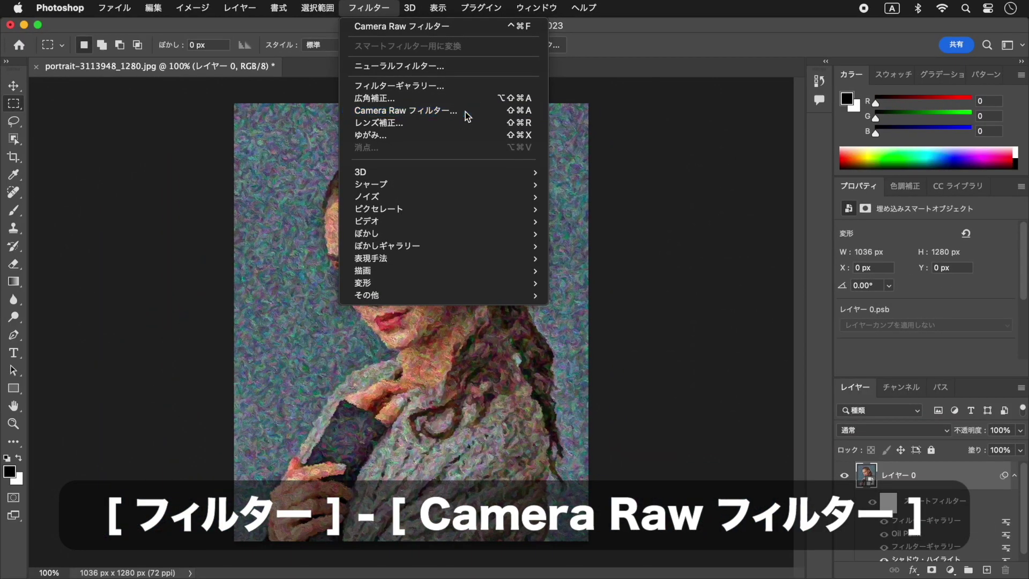
click(471, 119)
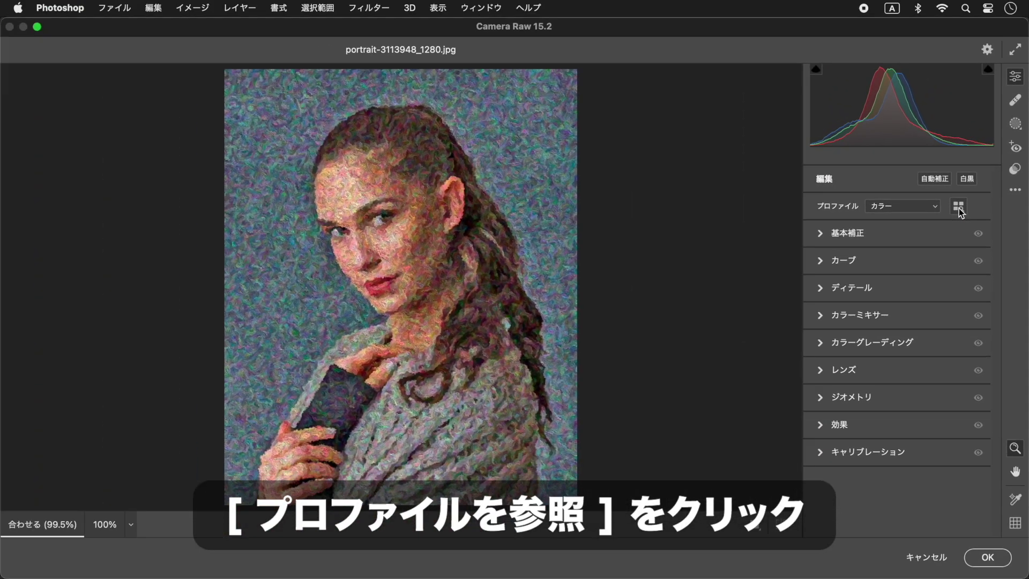
click(939, 212)
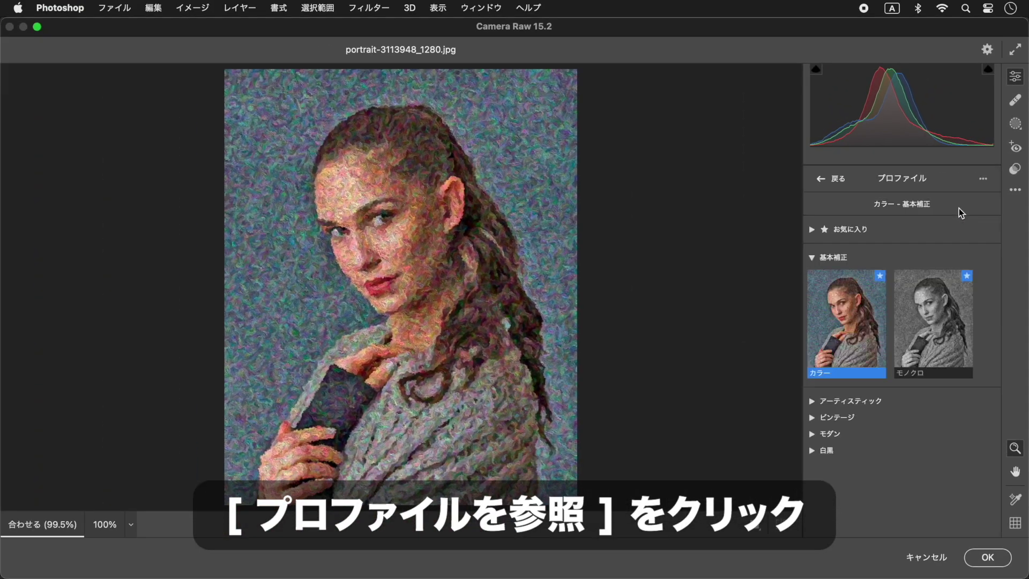
click(812, 401)
scroll(970, 404, down, 5)
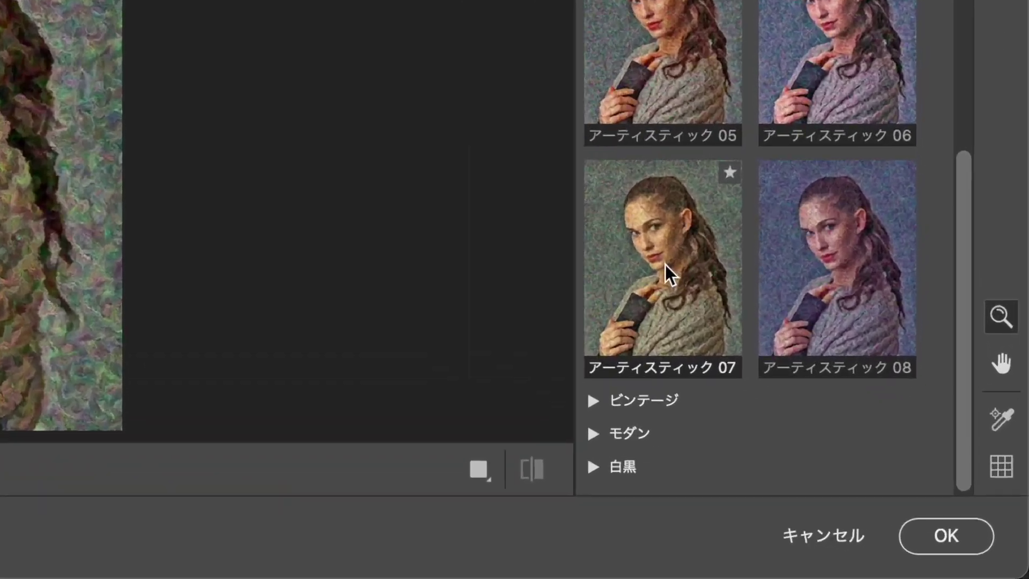
click(665, 264)
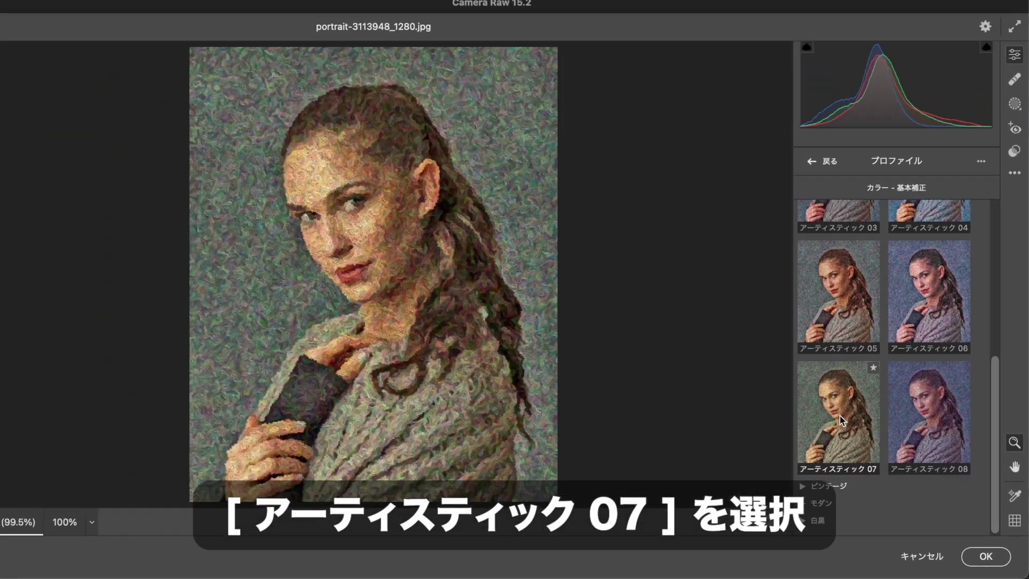
click(840, 416)
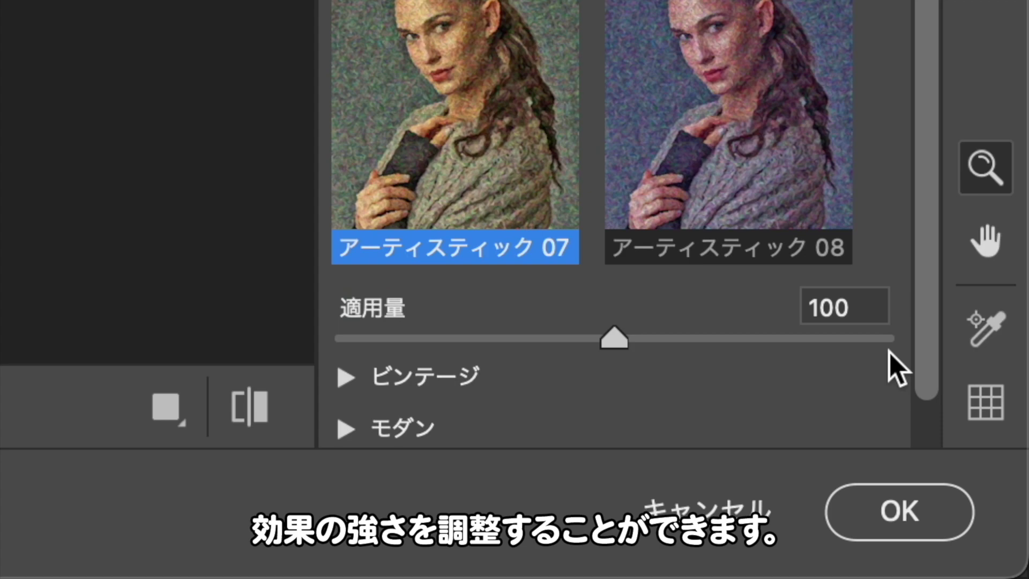
click(869, 307)
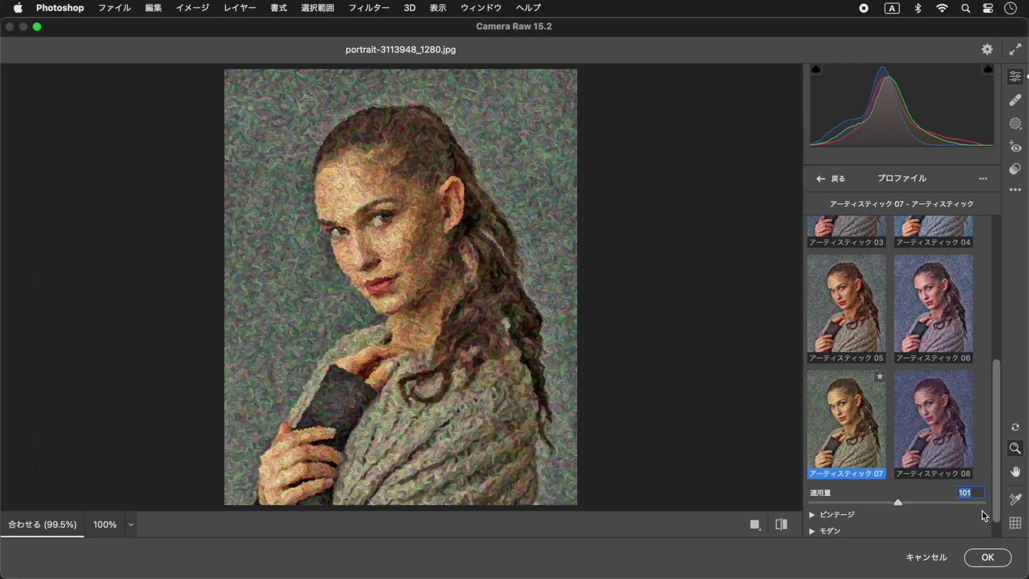
key(Up)
key(Up)
key(Up)
key(Up)
key(Up)
key(Up)
key(Up)
key(Up)
key(Up)
key(Up)
key(Up)
key(Up)
key(Up)
key(Up)
key(Up)
key(Up)
key(Up)
key(Up)
key(Up)
key(Up)
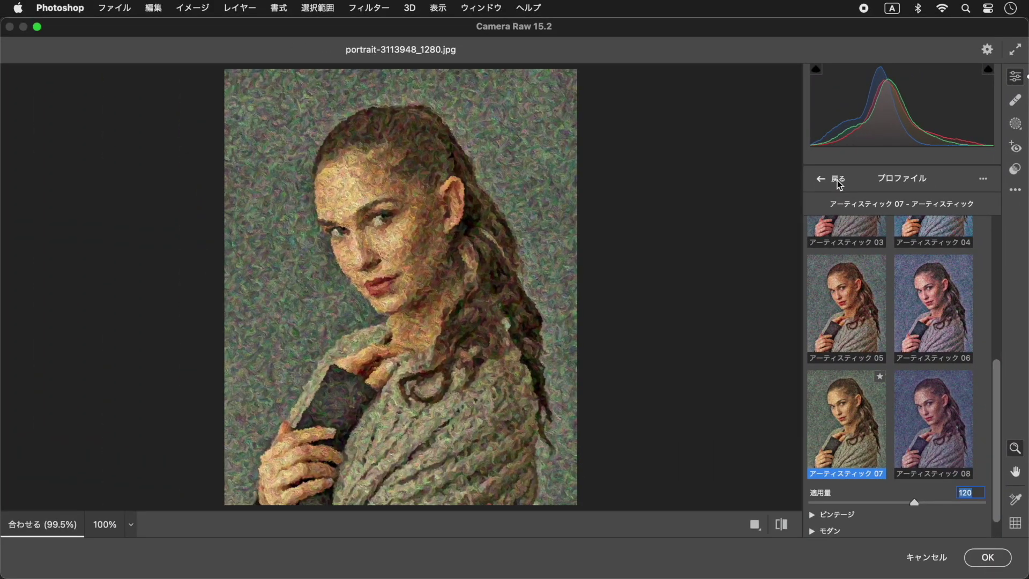
click(482, 244)
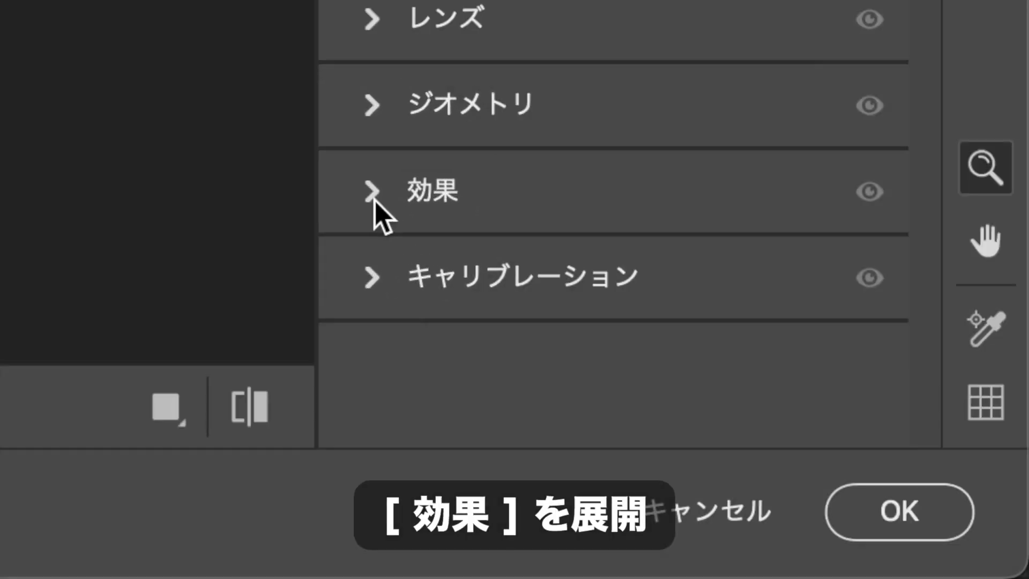
Set Effects grain to 10 and vignette to -50, then commit the Camera Raw smart filter
click(375, 200)
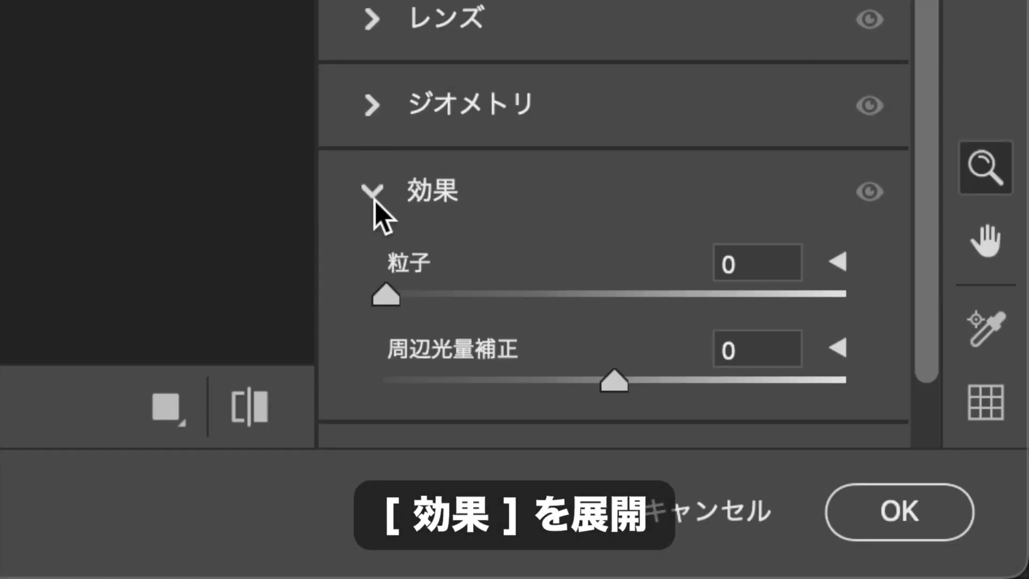
scroll(844, 223, down, 1)
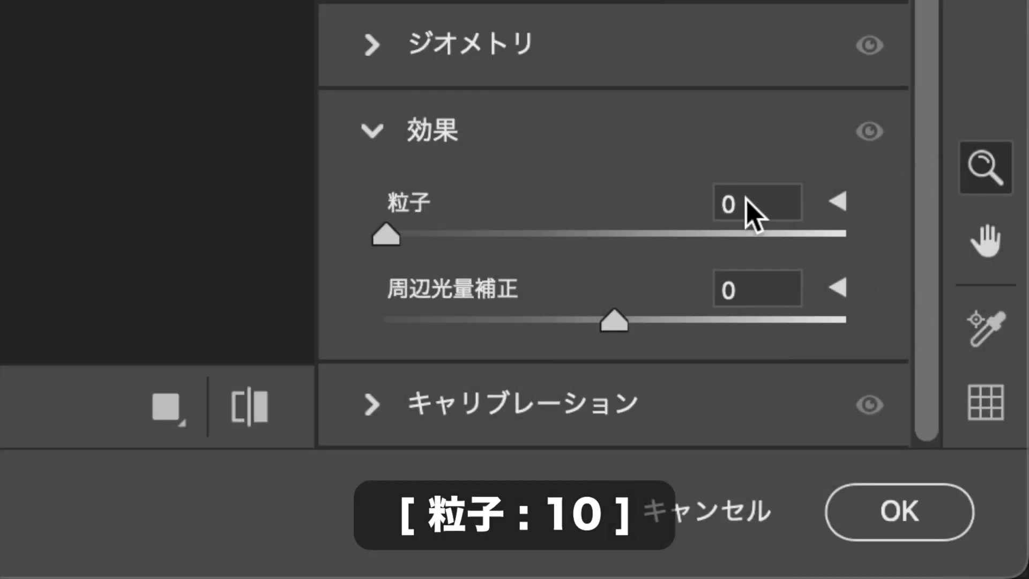
click(746, 199)
key(Up)
key(Up)
key(Up)
key(Up)
key(Up)
key(Up)
key(Up)
key(Up)
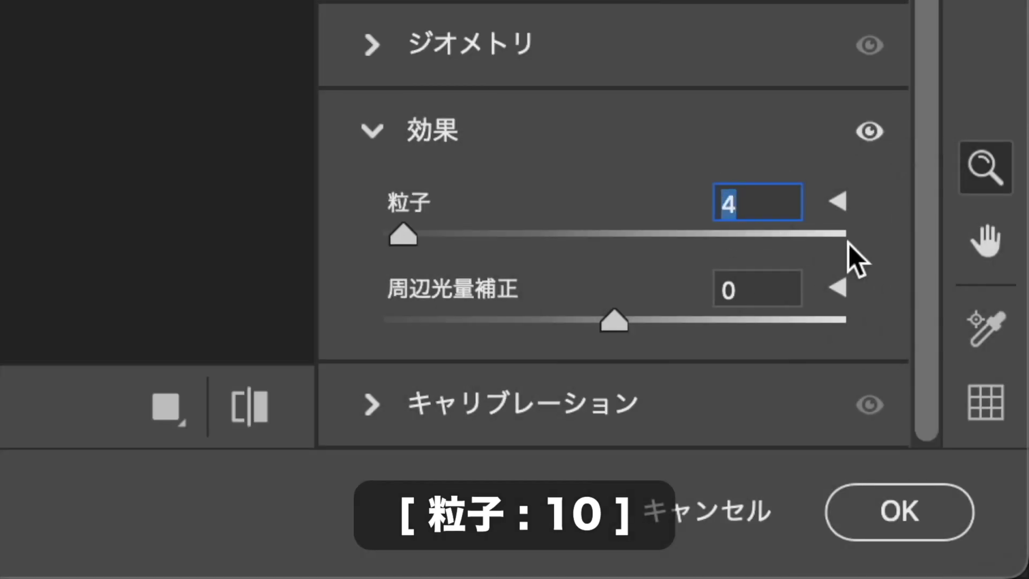
key(Up)
key(Up)
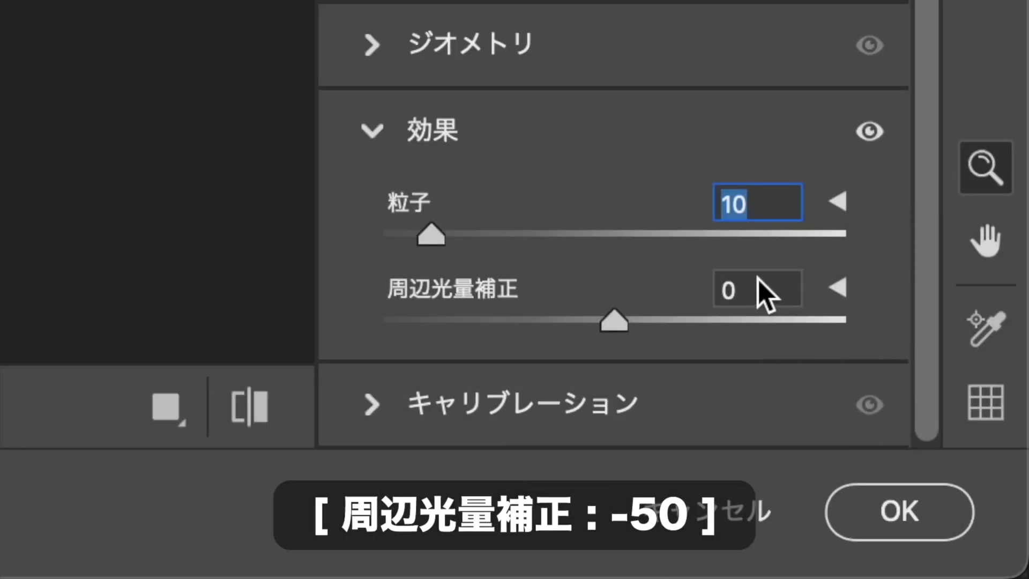
click(788, 293)
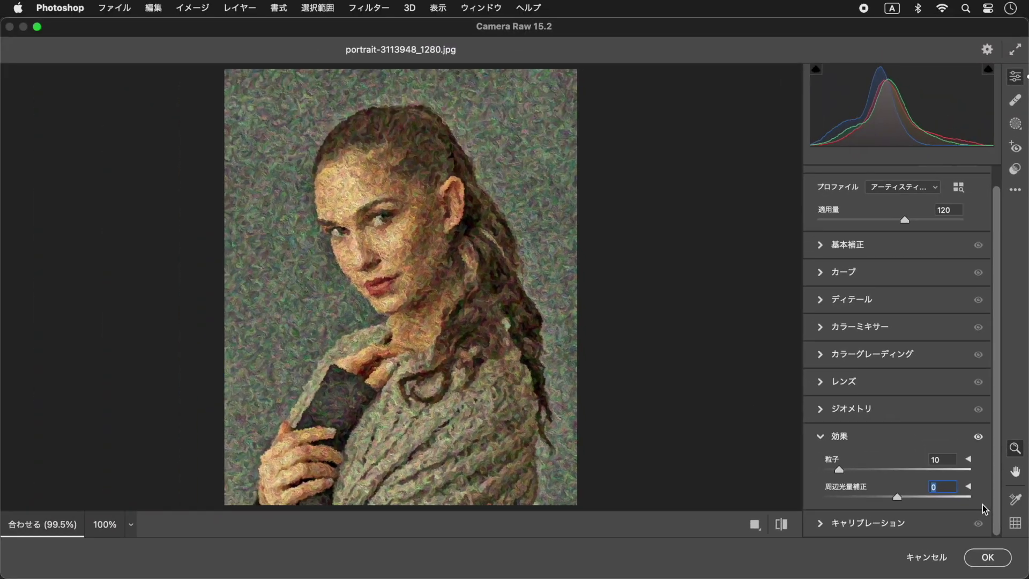
text(-50)
key(Return)
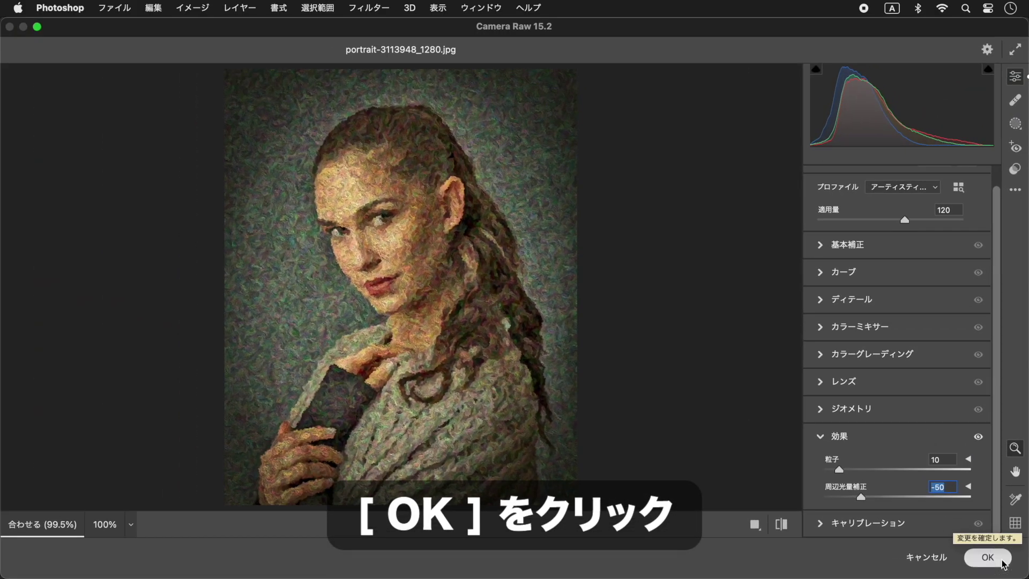
click(1003, 561)
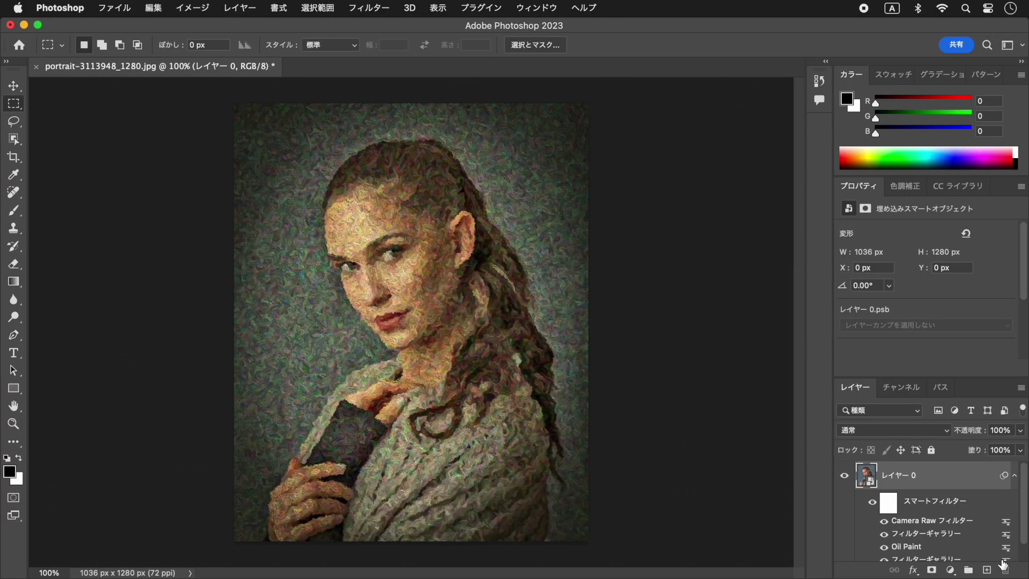